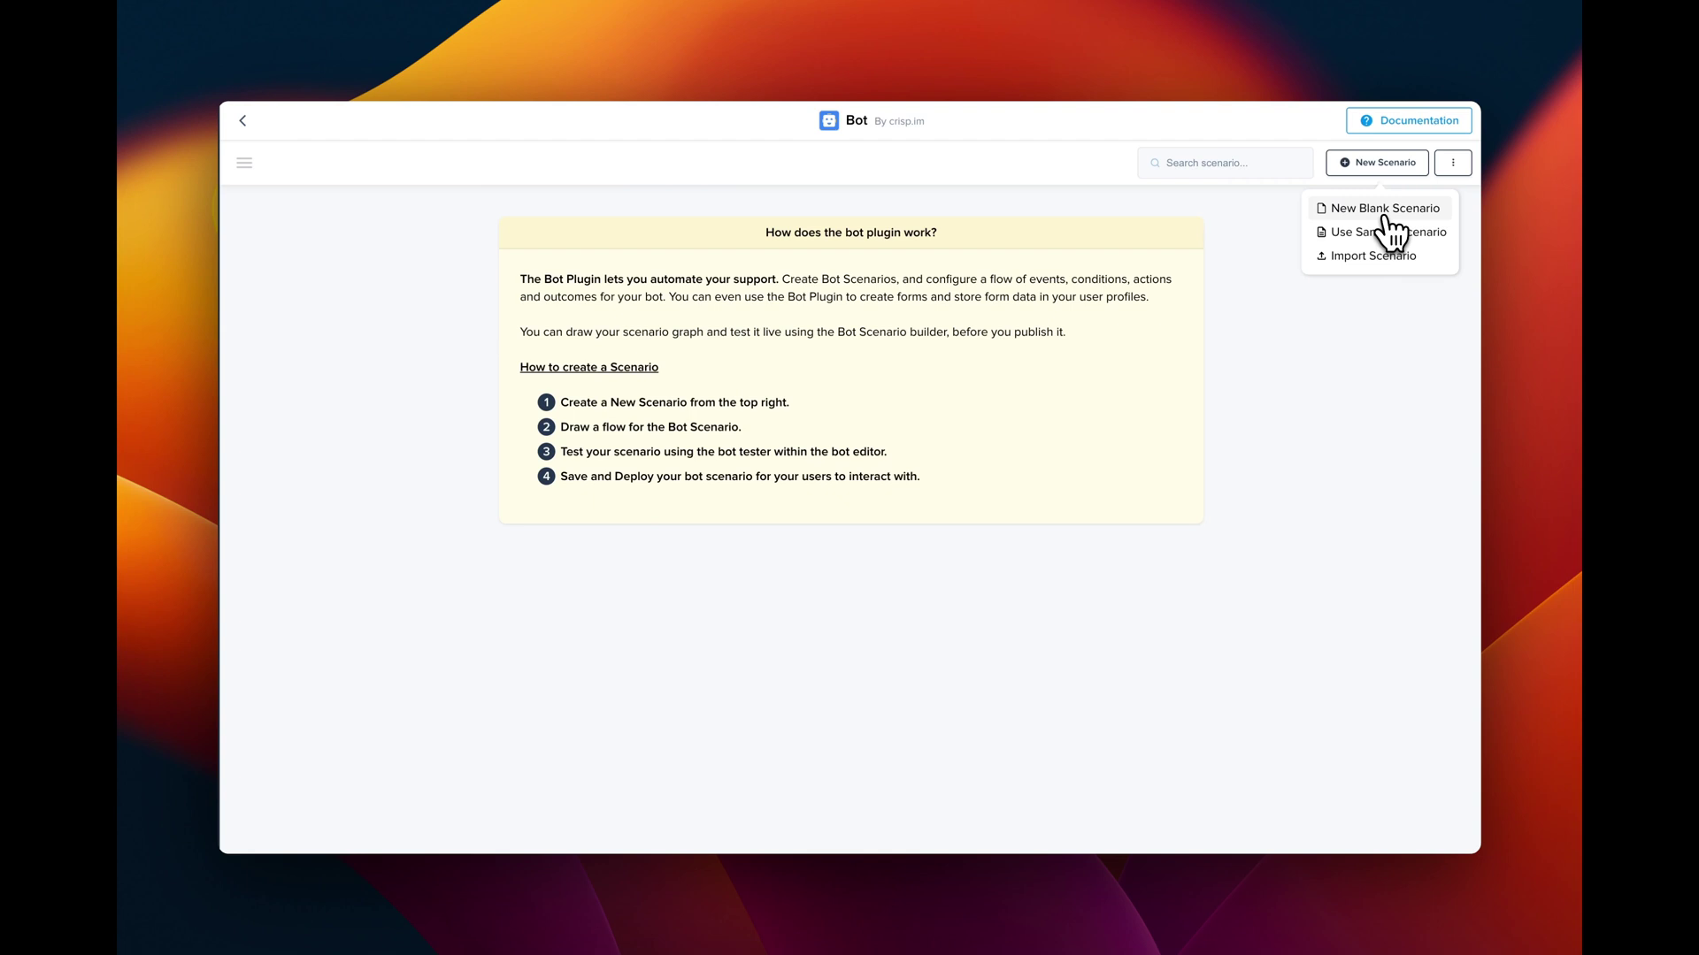
Start a new blank scenario and drag a User Message Matches event under Entry Gate
left_click(1385, 209)
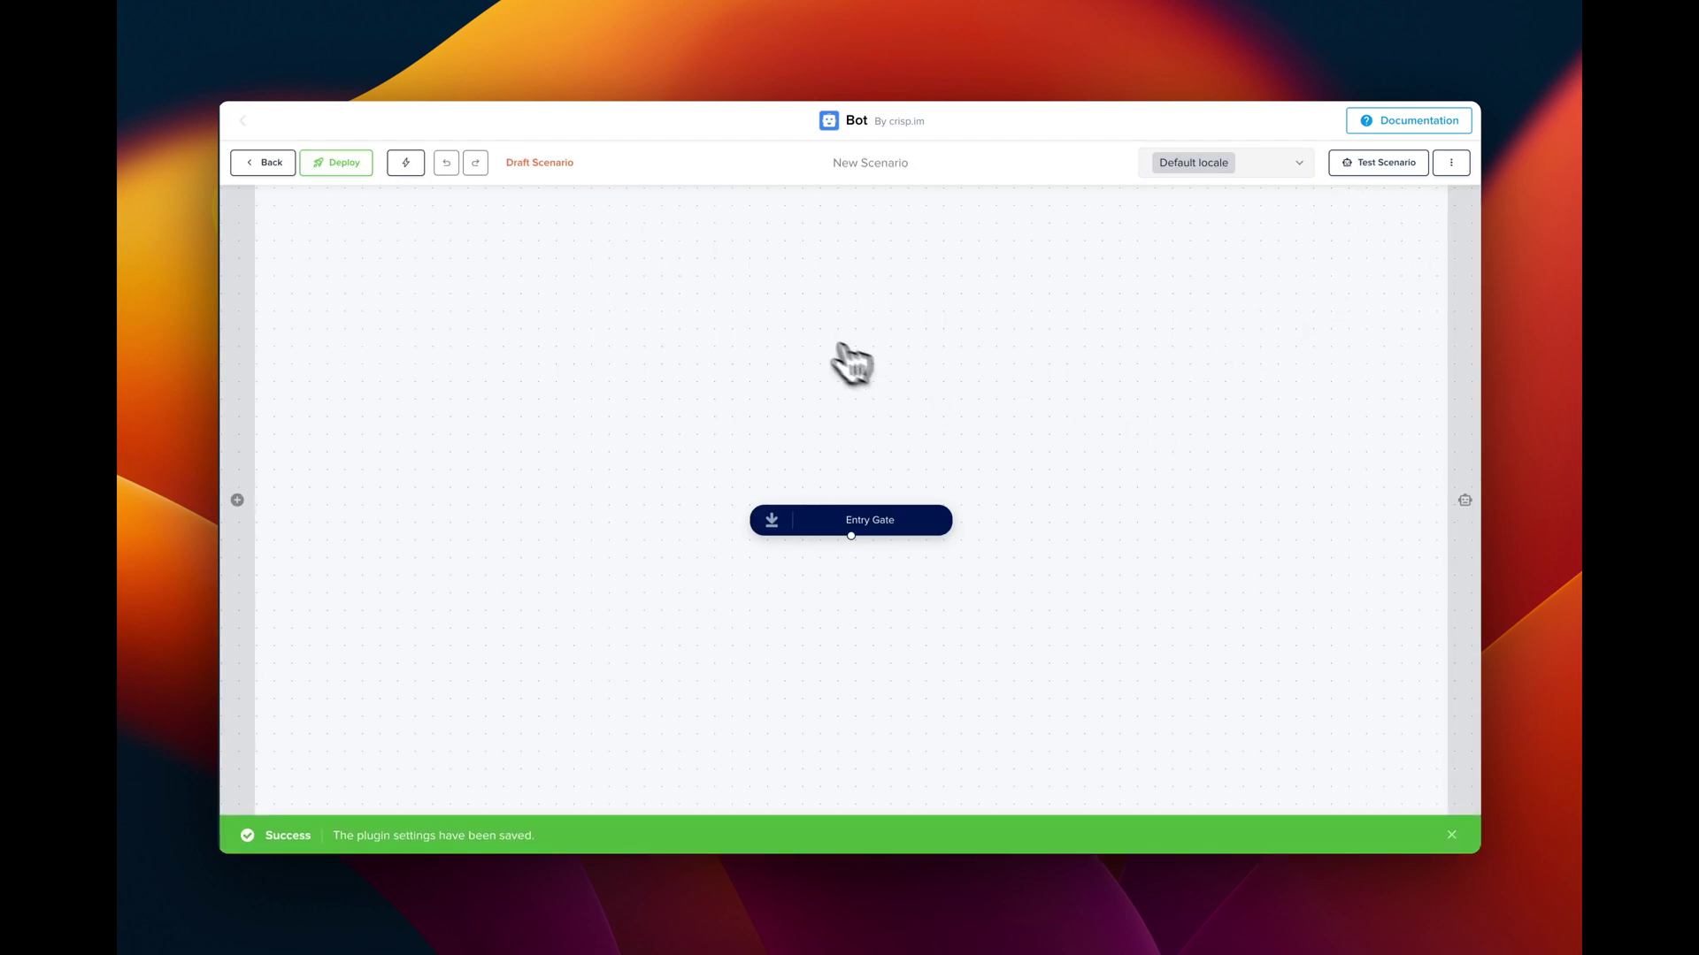
left_click(258, 544)
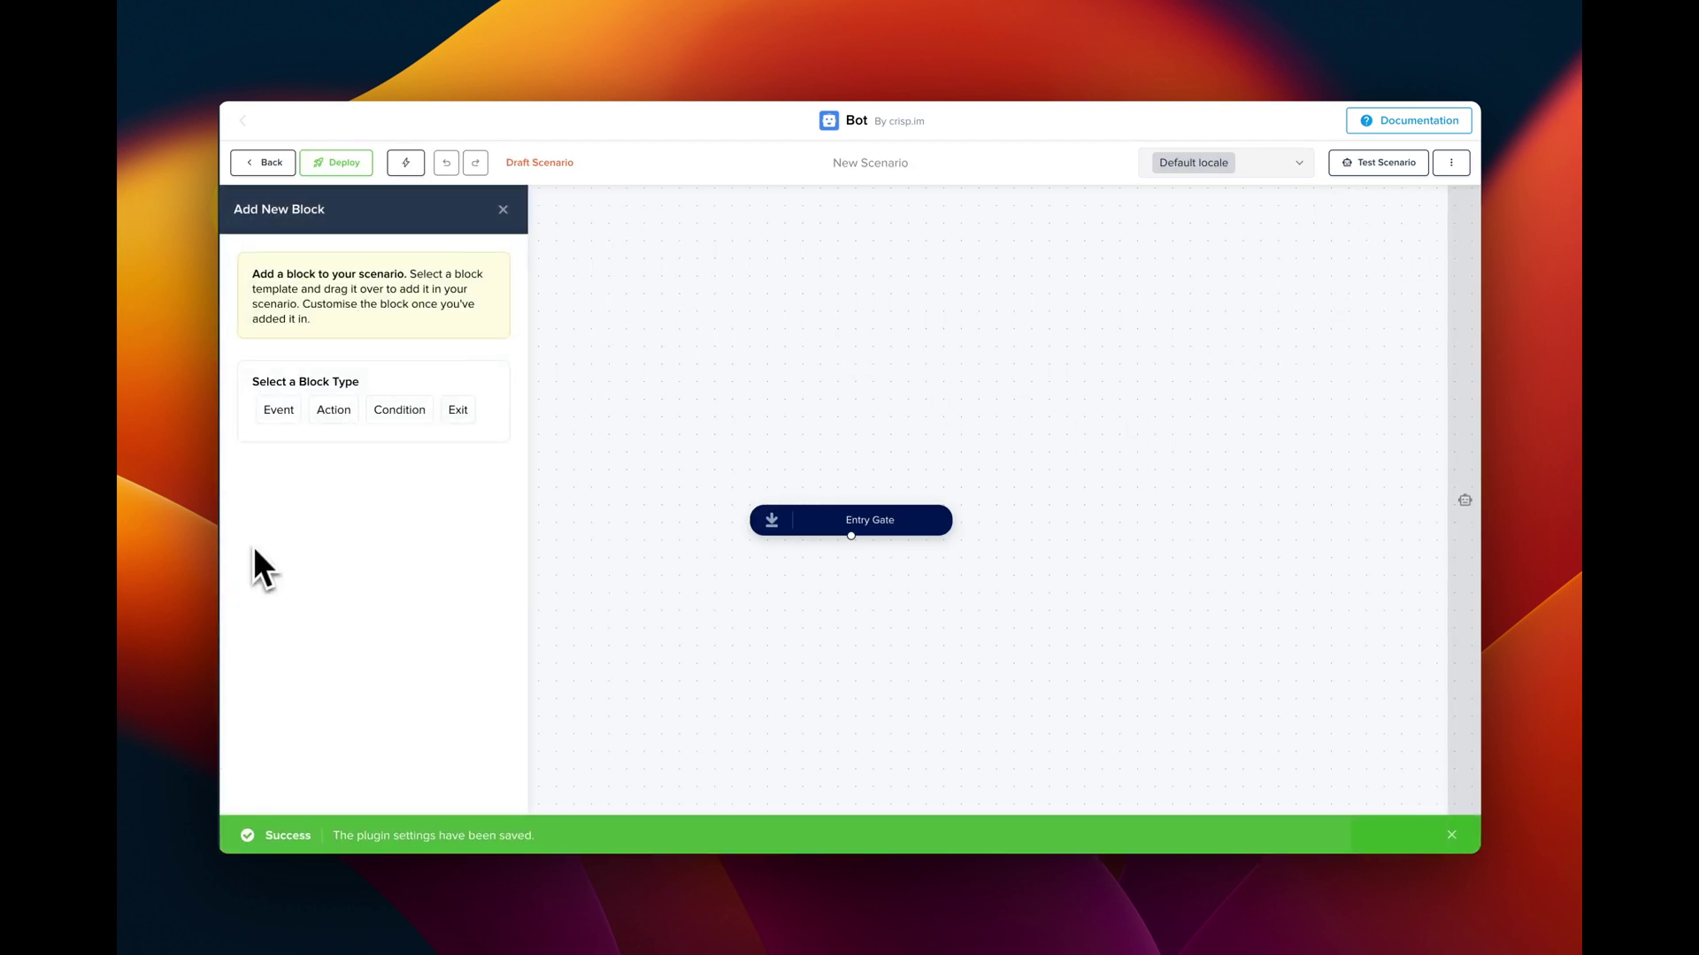
left_click(278, 410)
left_click_drag(345, 517, 799, 636)
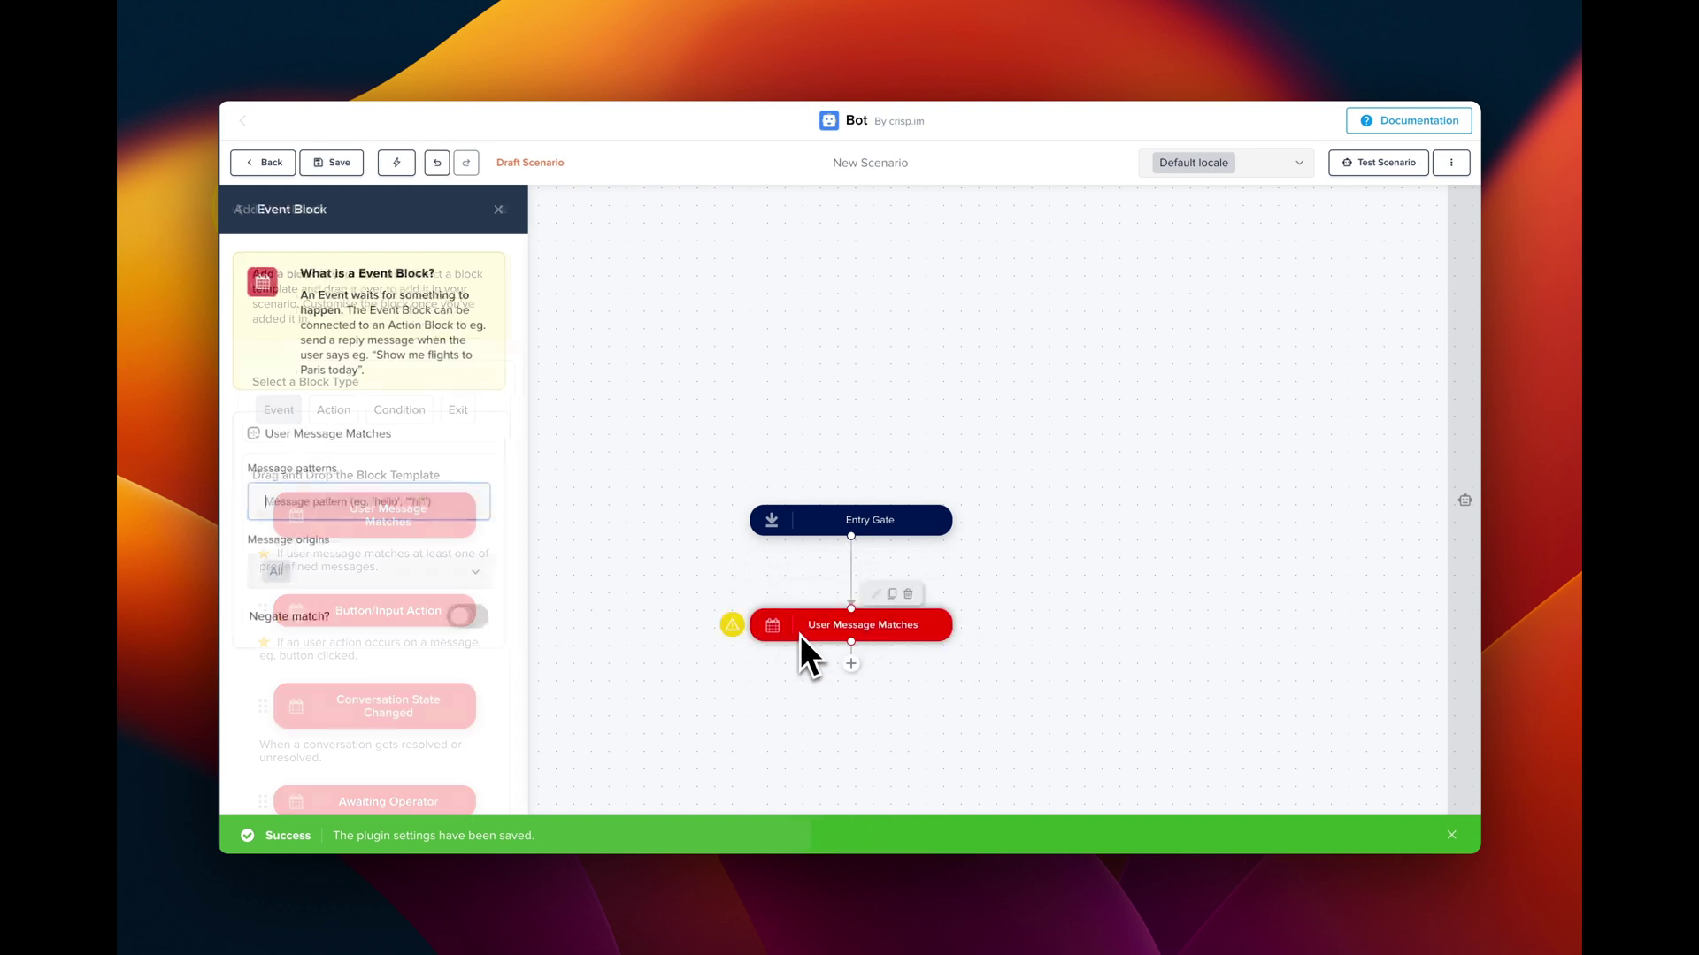
Set the event's match pattern to "*" and shift the flow higher on the canvas
type("'")
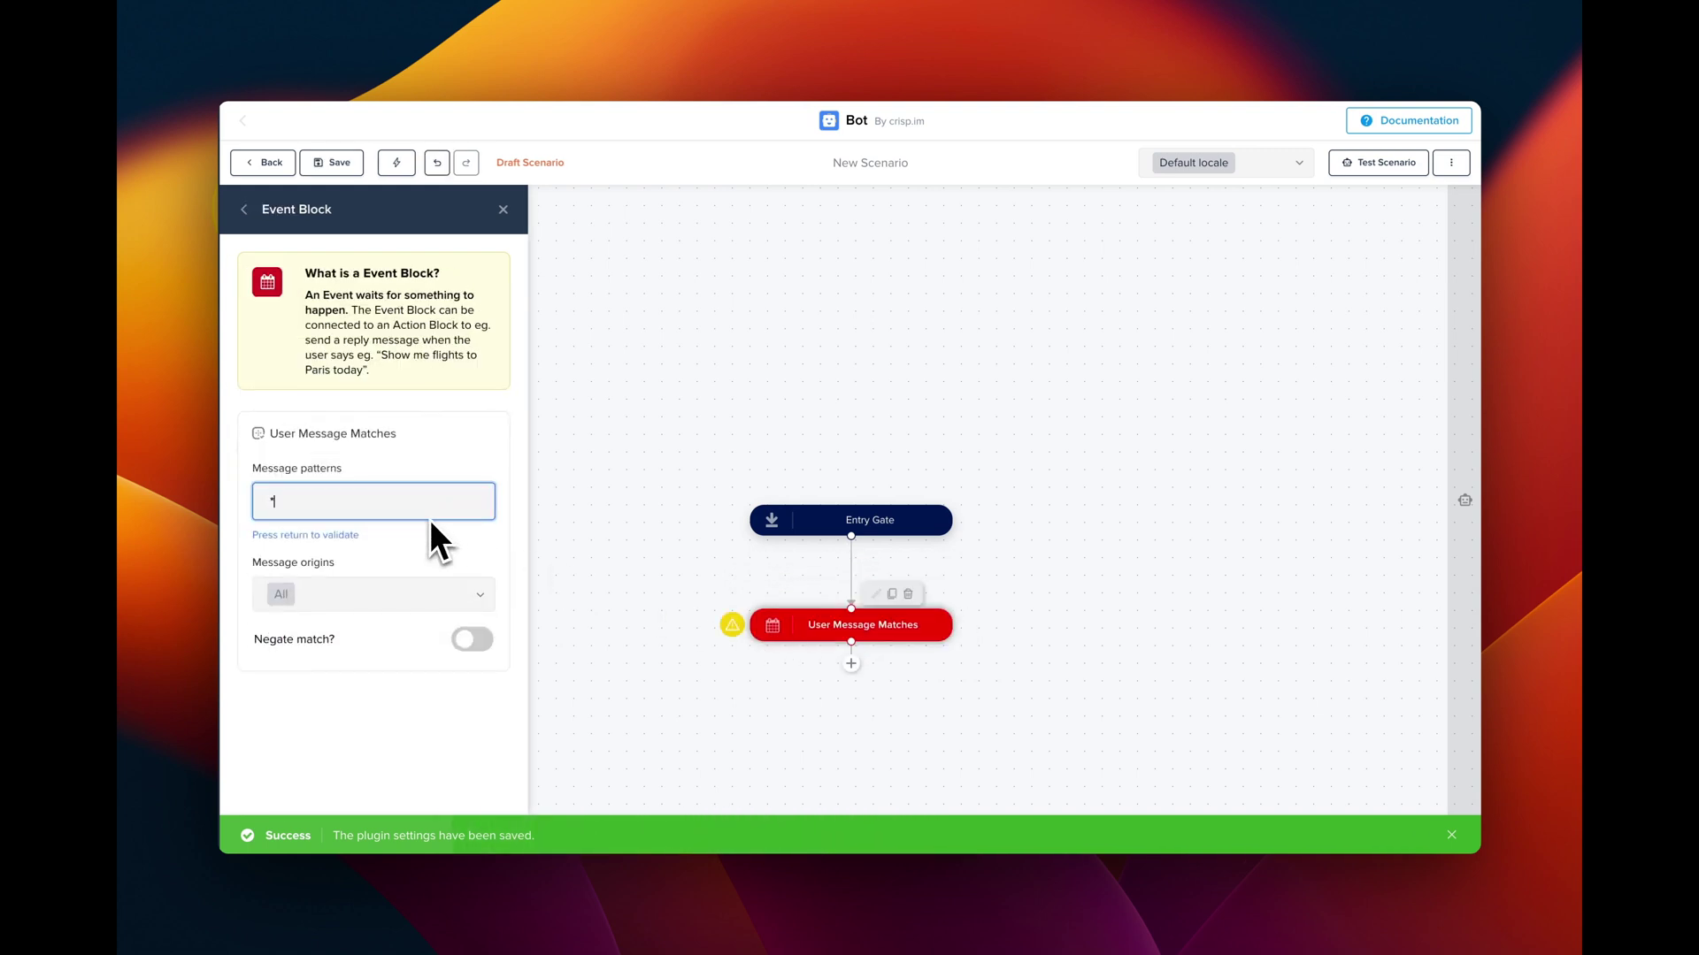
key("Return")
left_click_drag(777, 720, 787, 537)
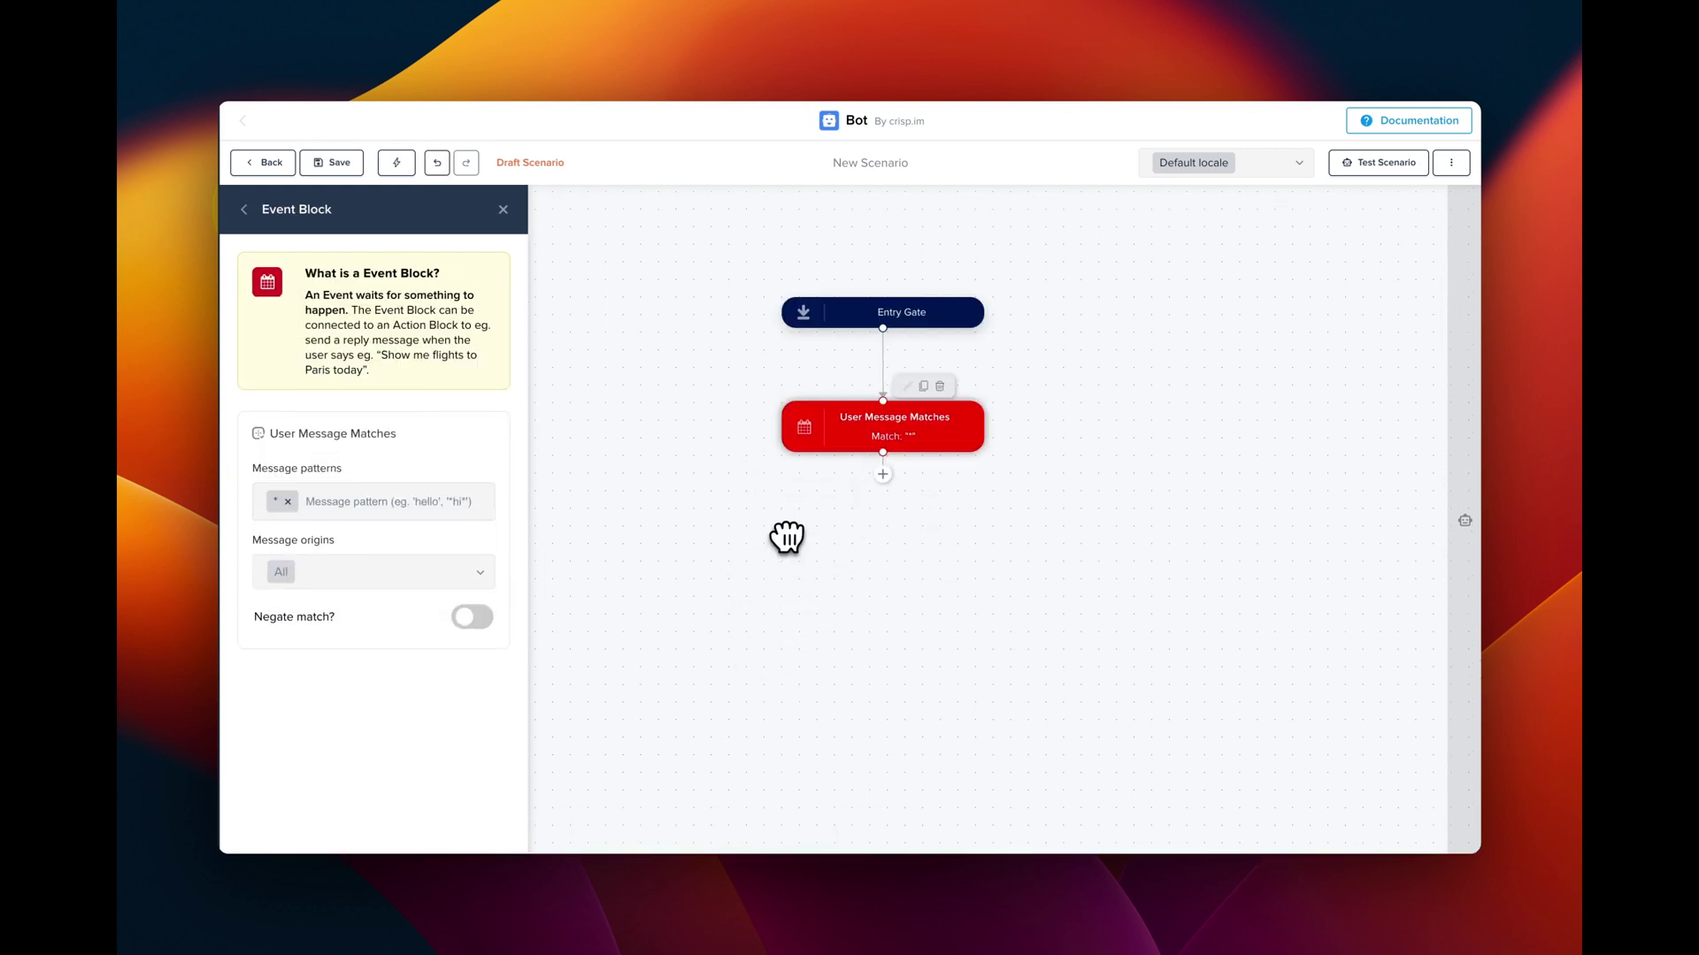
left_click(266, 212)
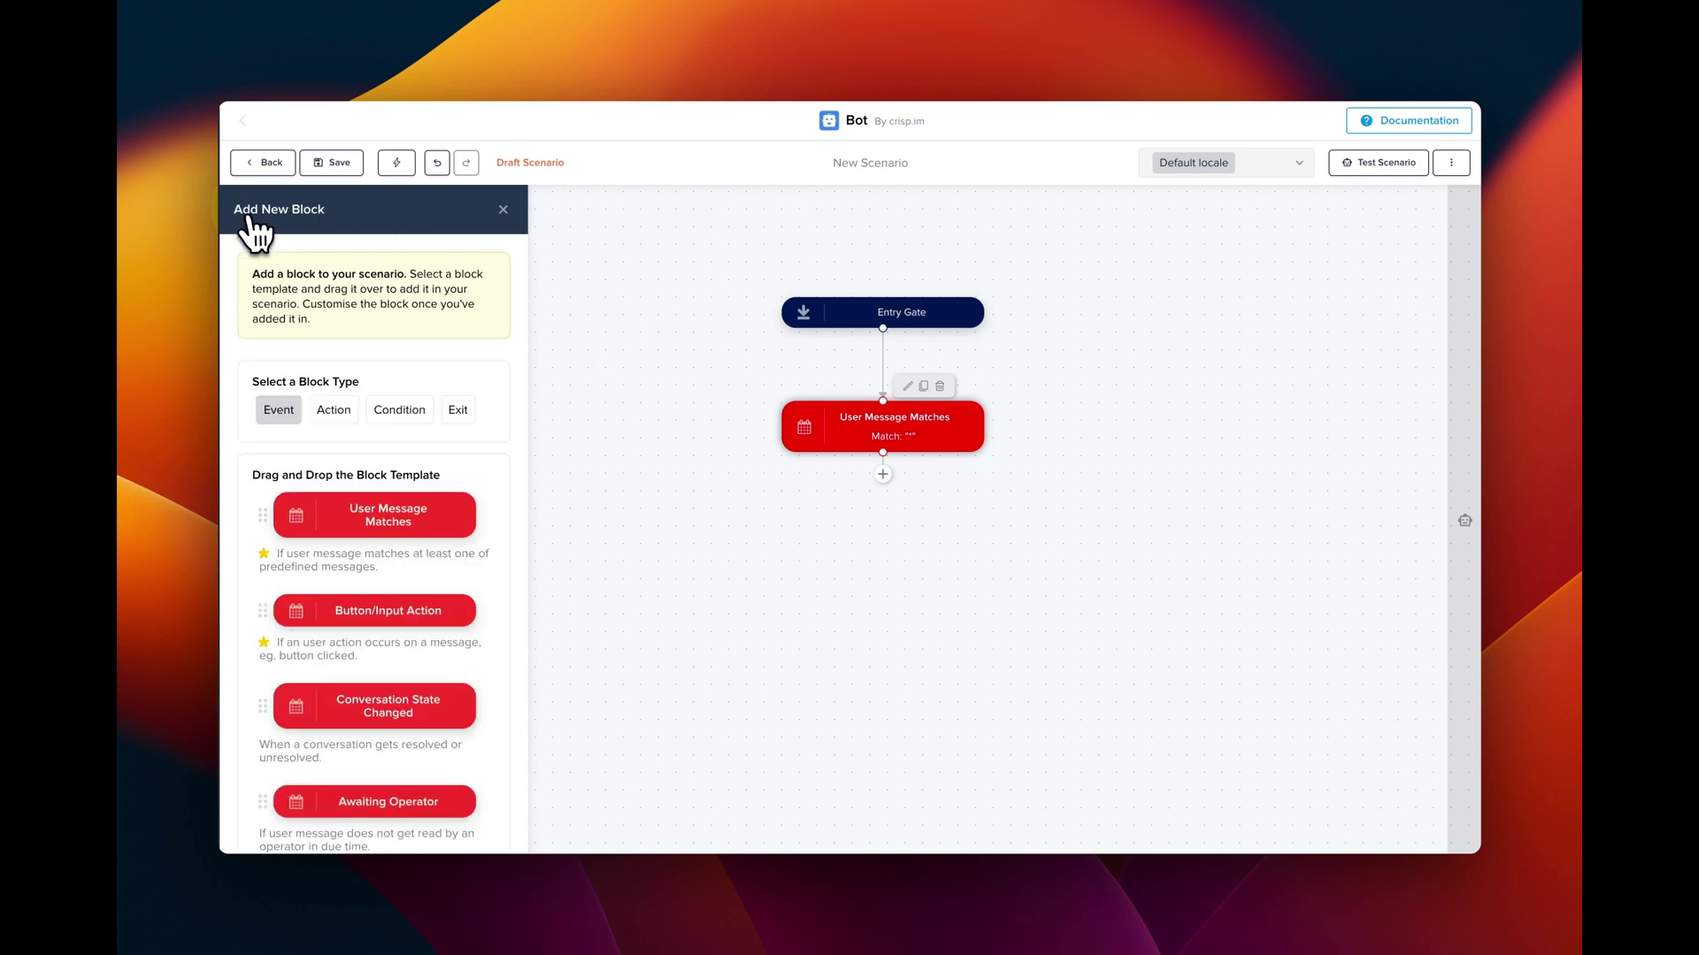
Drag a text reply action under the event and set it to "Hello! How can we help?"
left_click(333, 411)
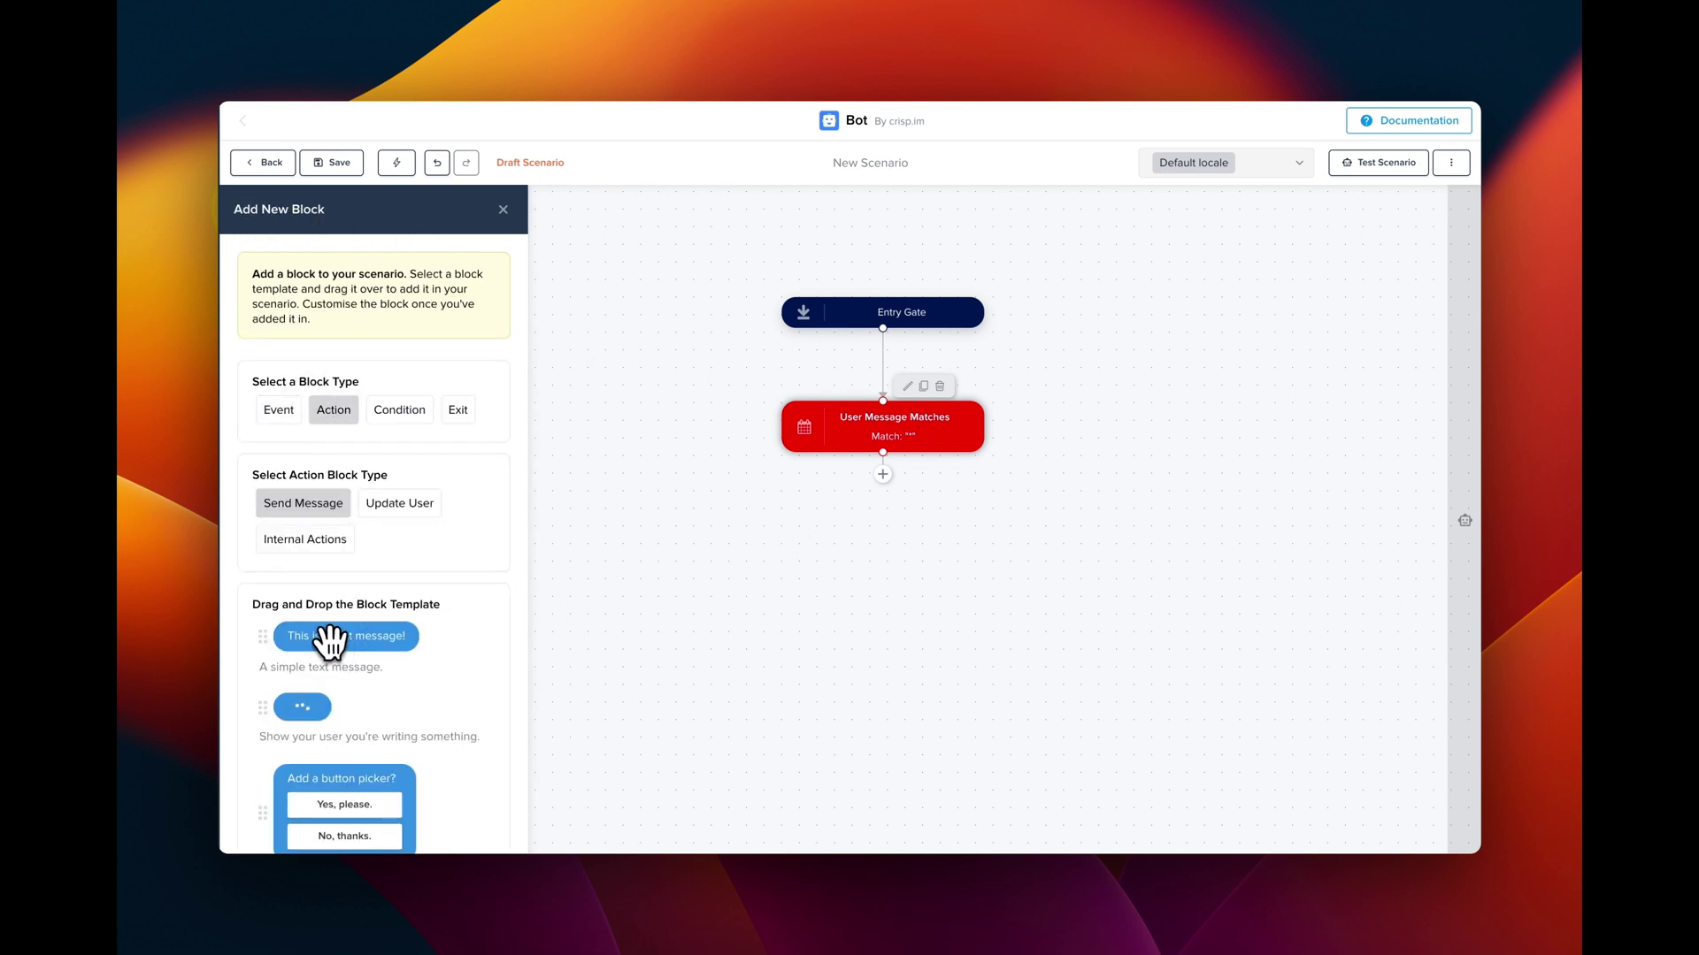
left_click_drag(329, 638, 874, 559)
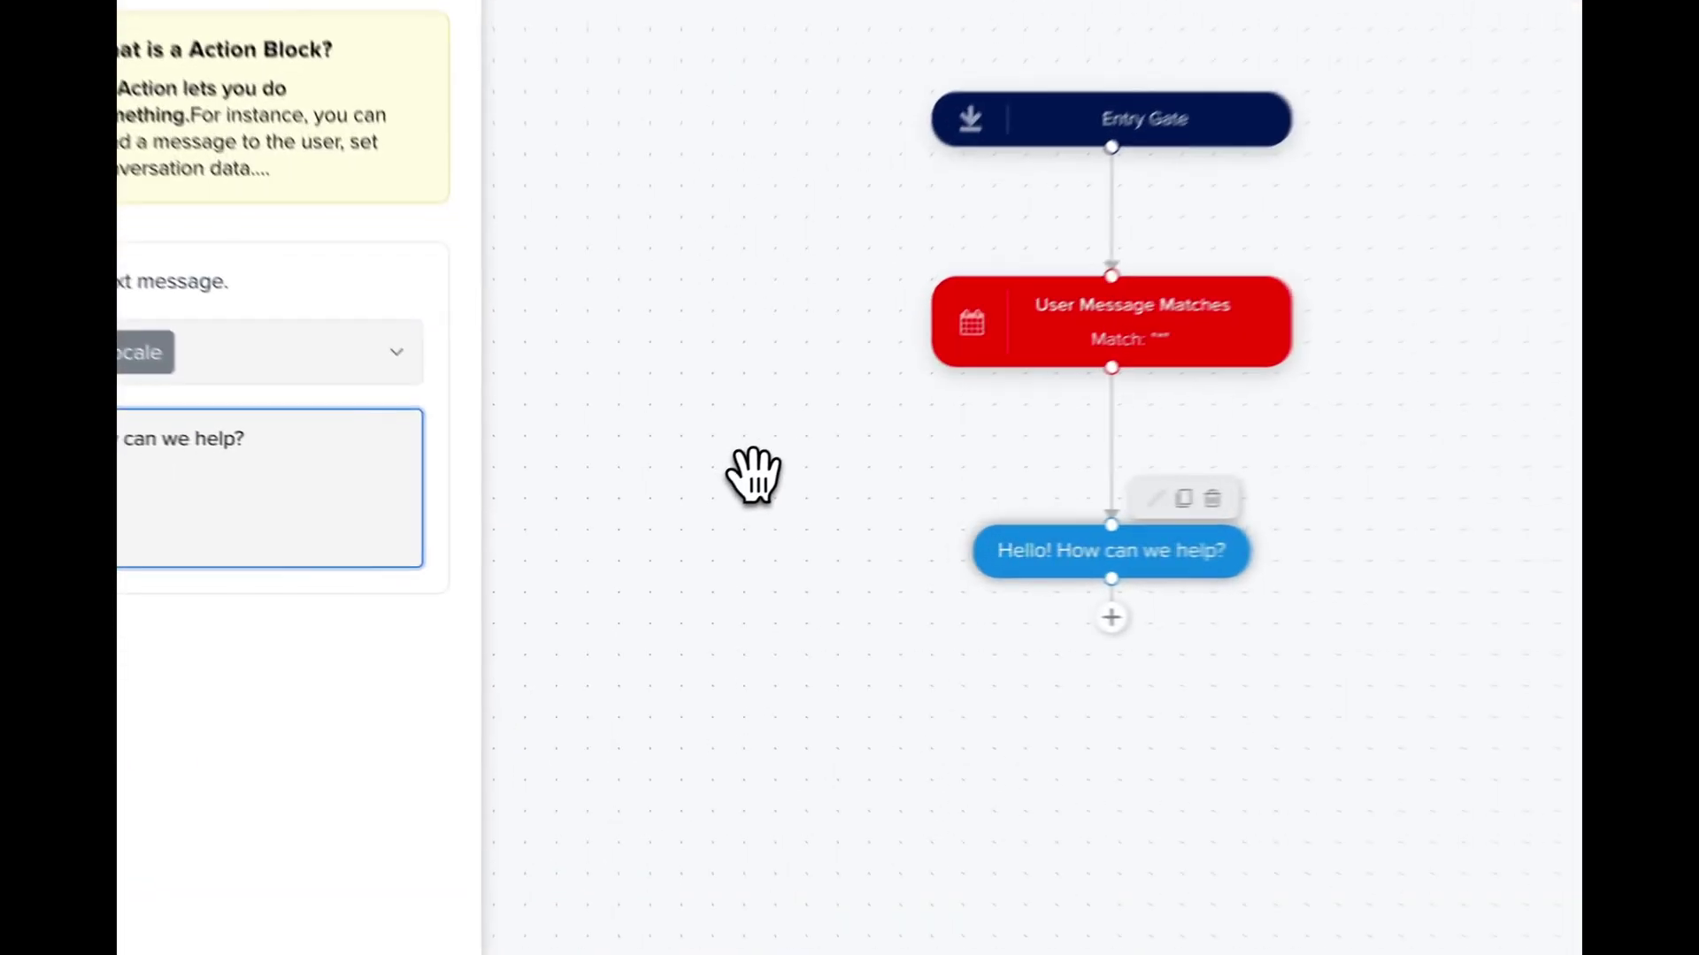
left_click(681, 513)
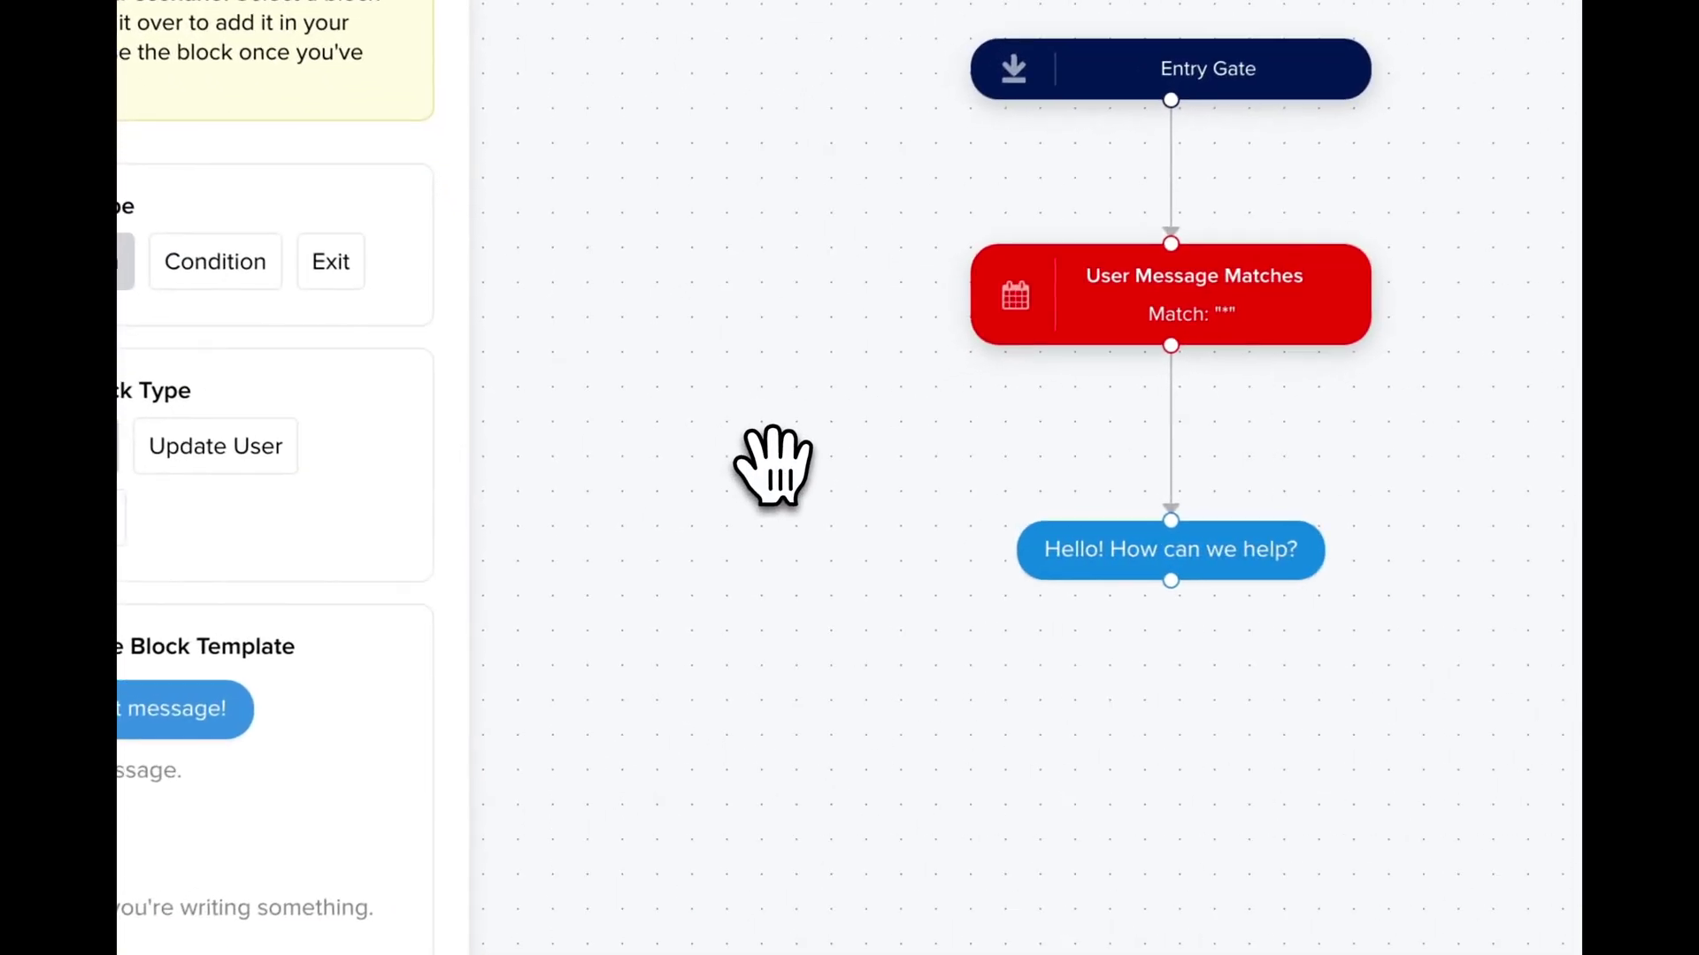
Add a French locale to the greeting reply with text "Bonjour! Comment je peux vous aider?"
left_click(1119, 544)
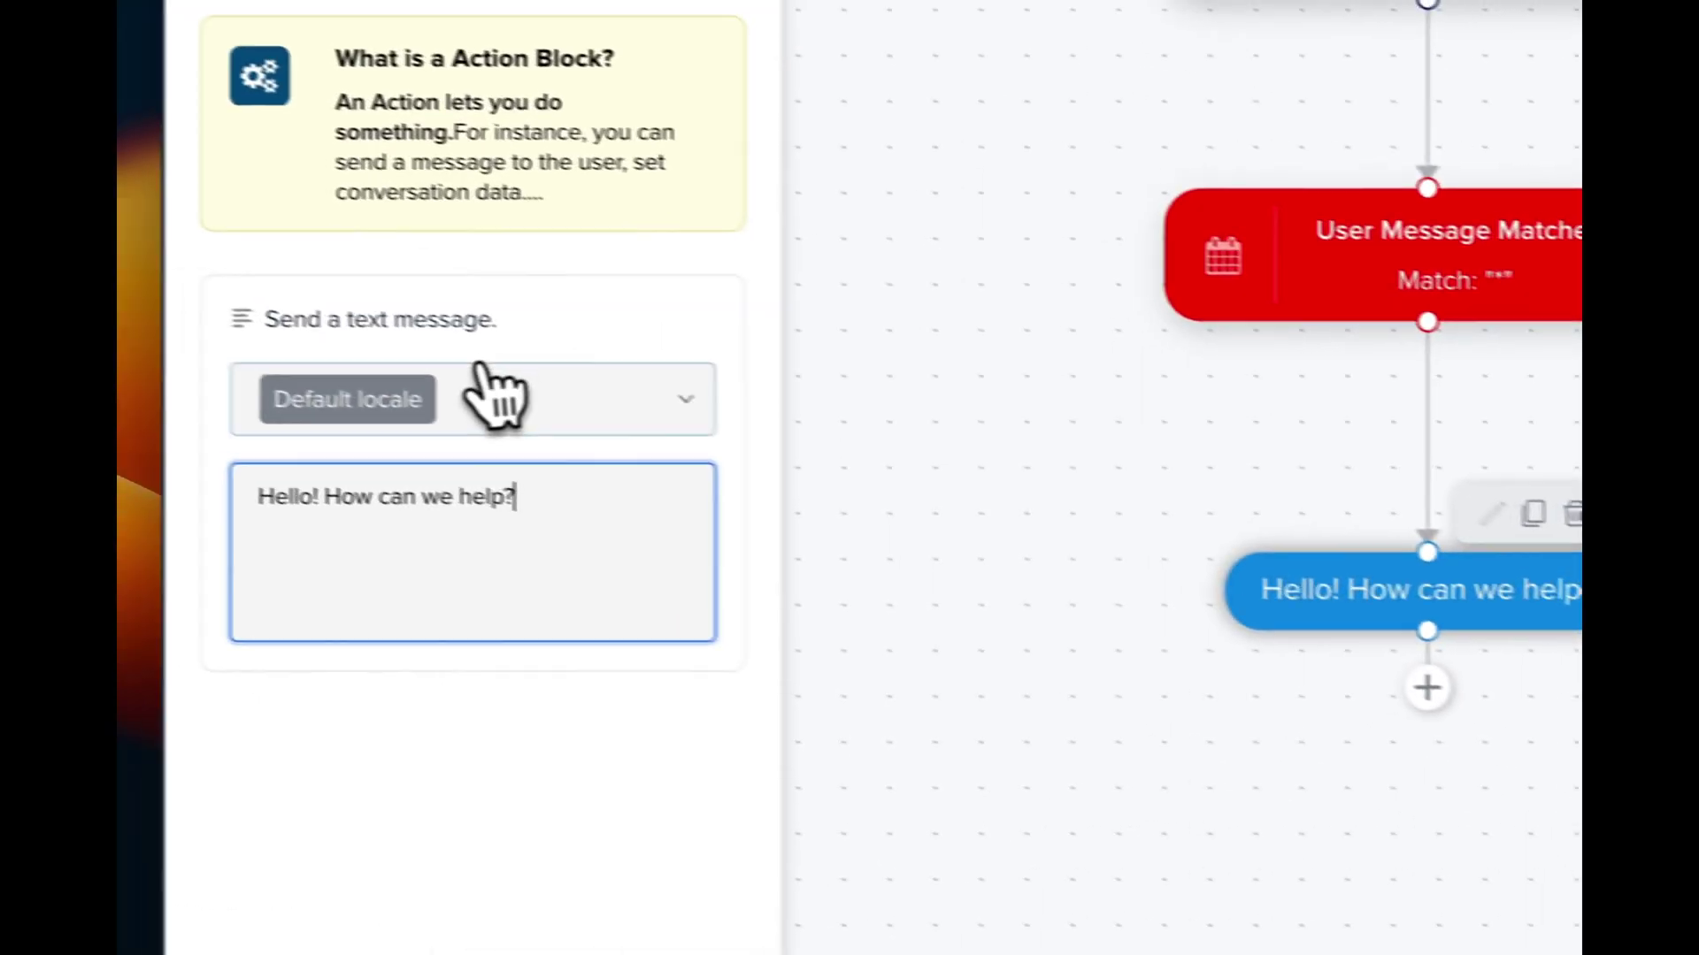
left_click(232, 401)
left_click(444, 504)
type("French")
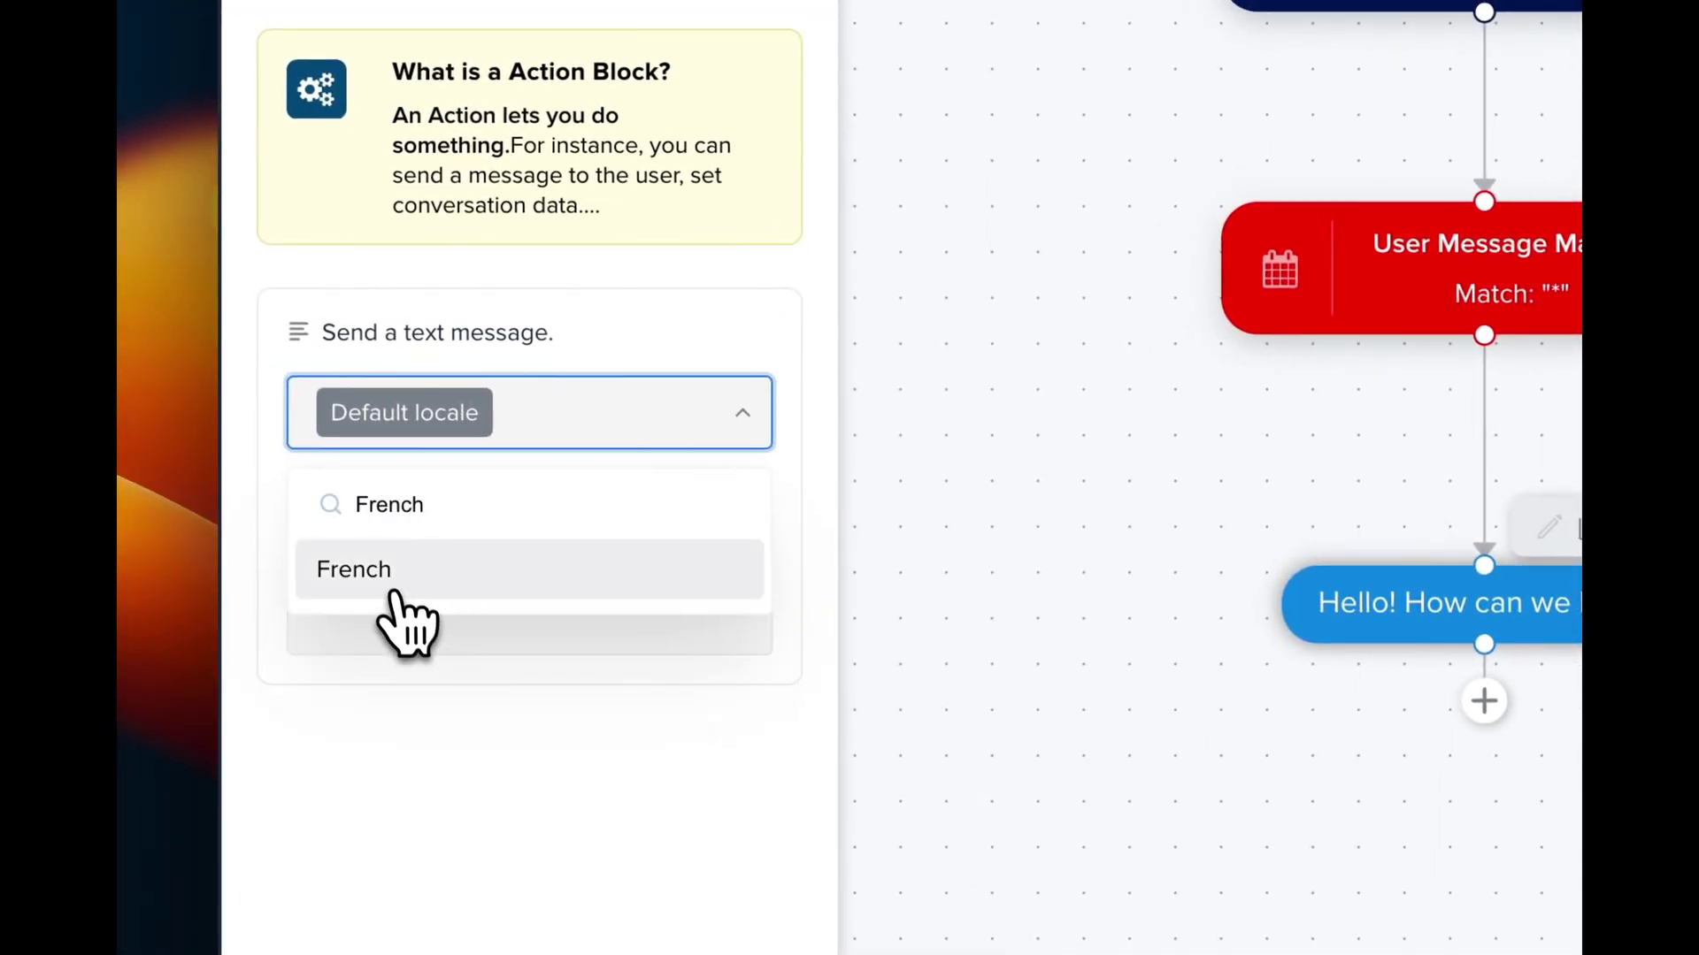
left_click(389, 577)
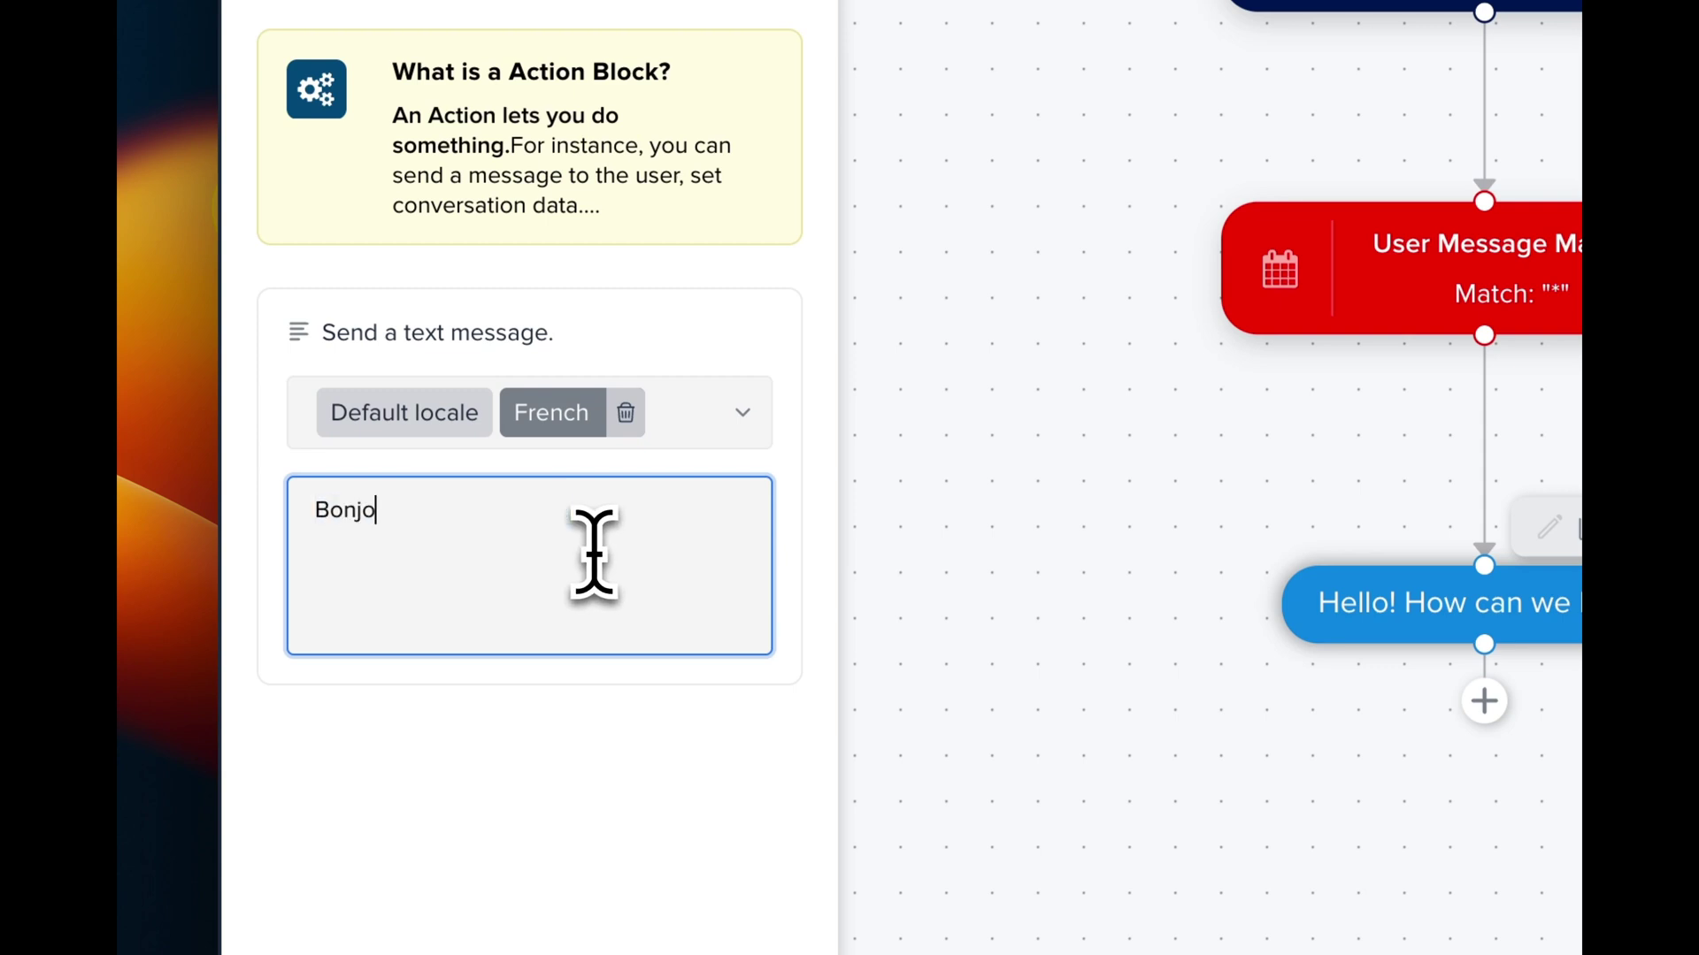
type("Comment je peux")
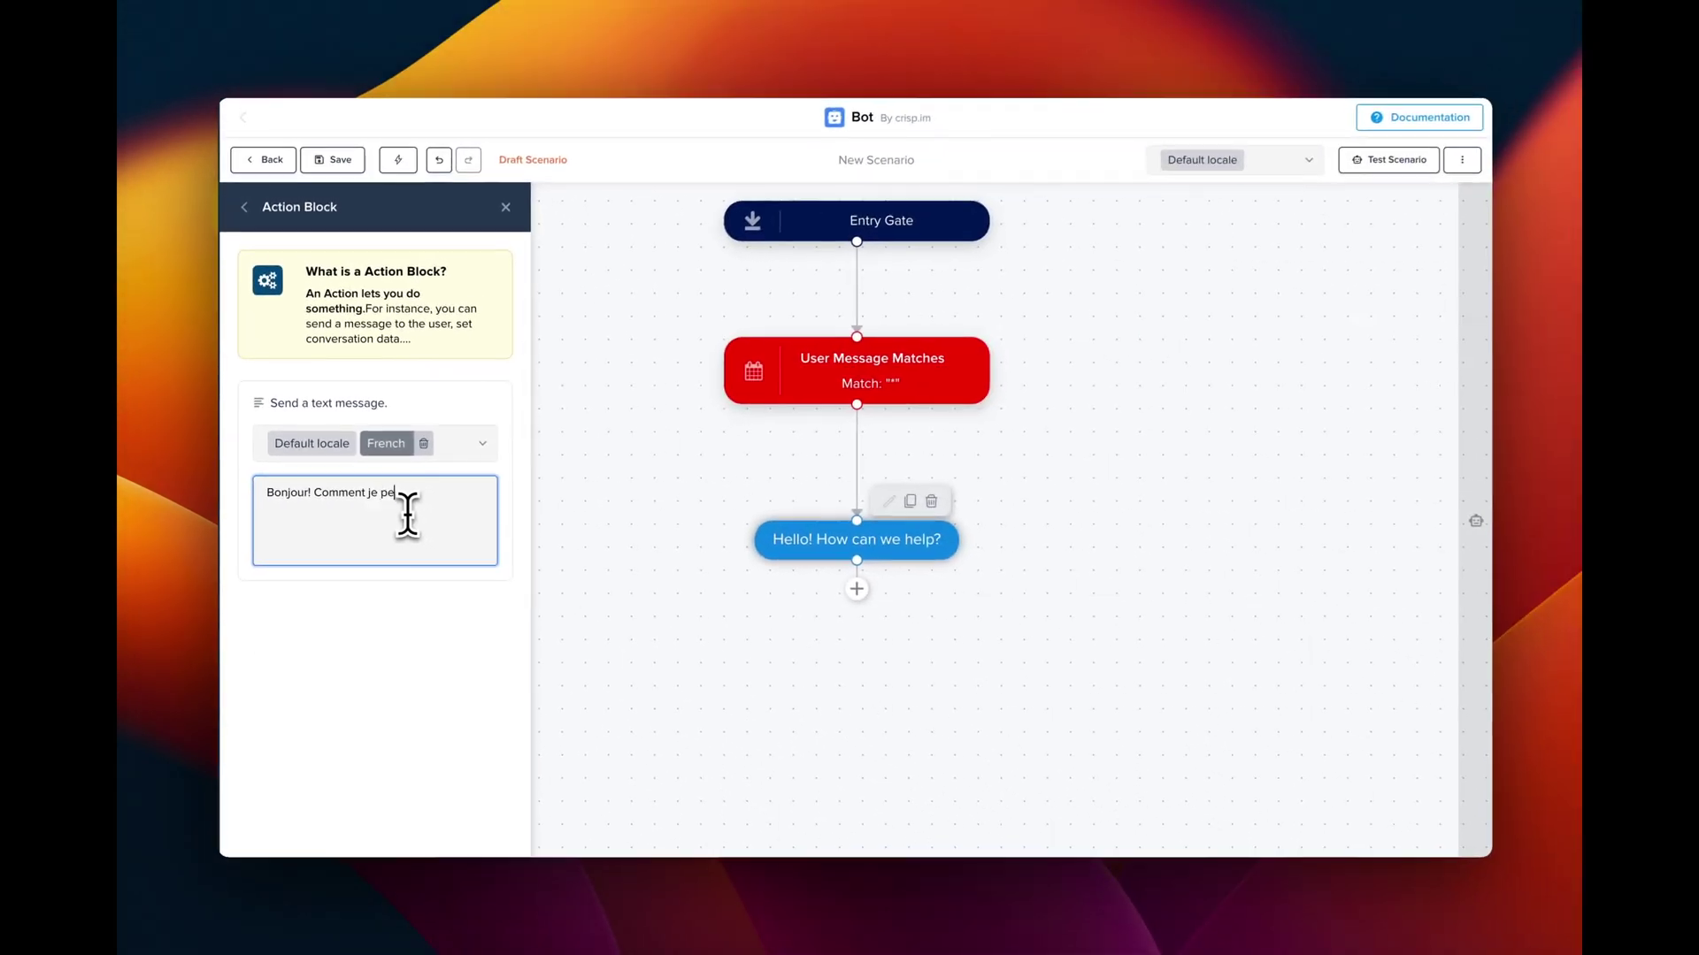
type(" vous aider?")
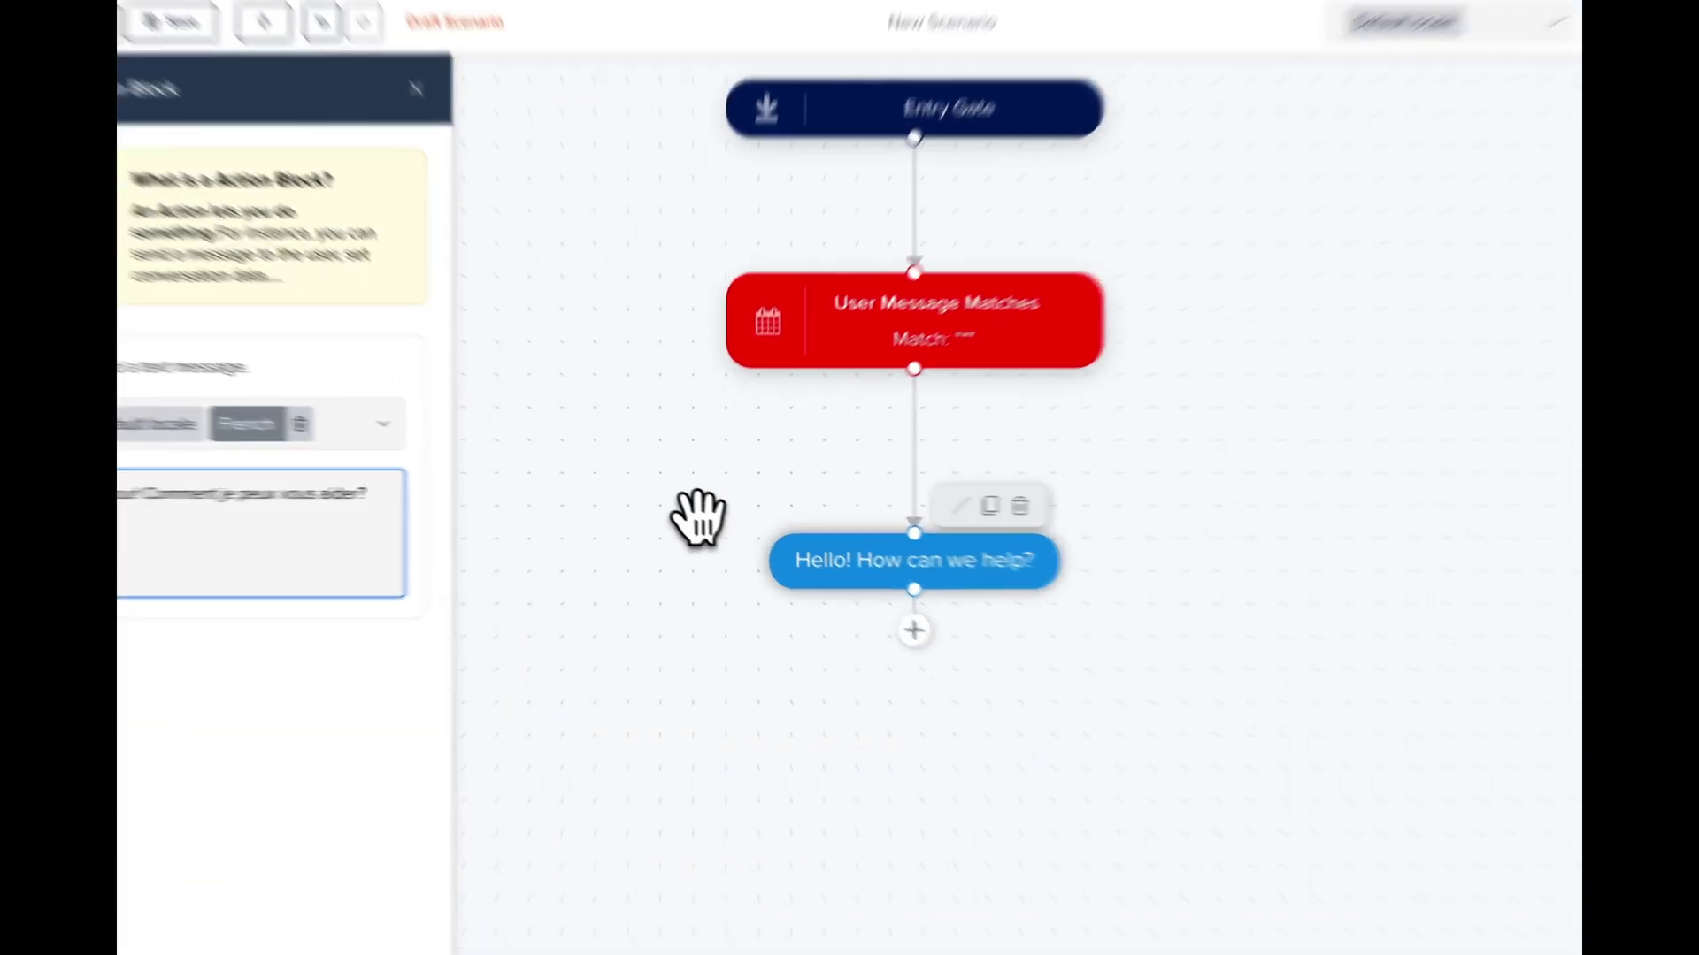
Close the reply settings, preview the scenario in French, then return to Default locale
left_click(737, 527)
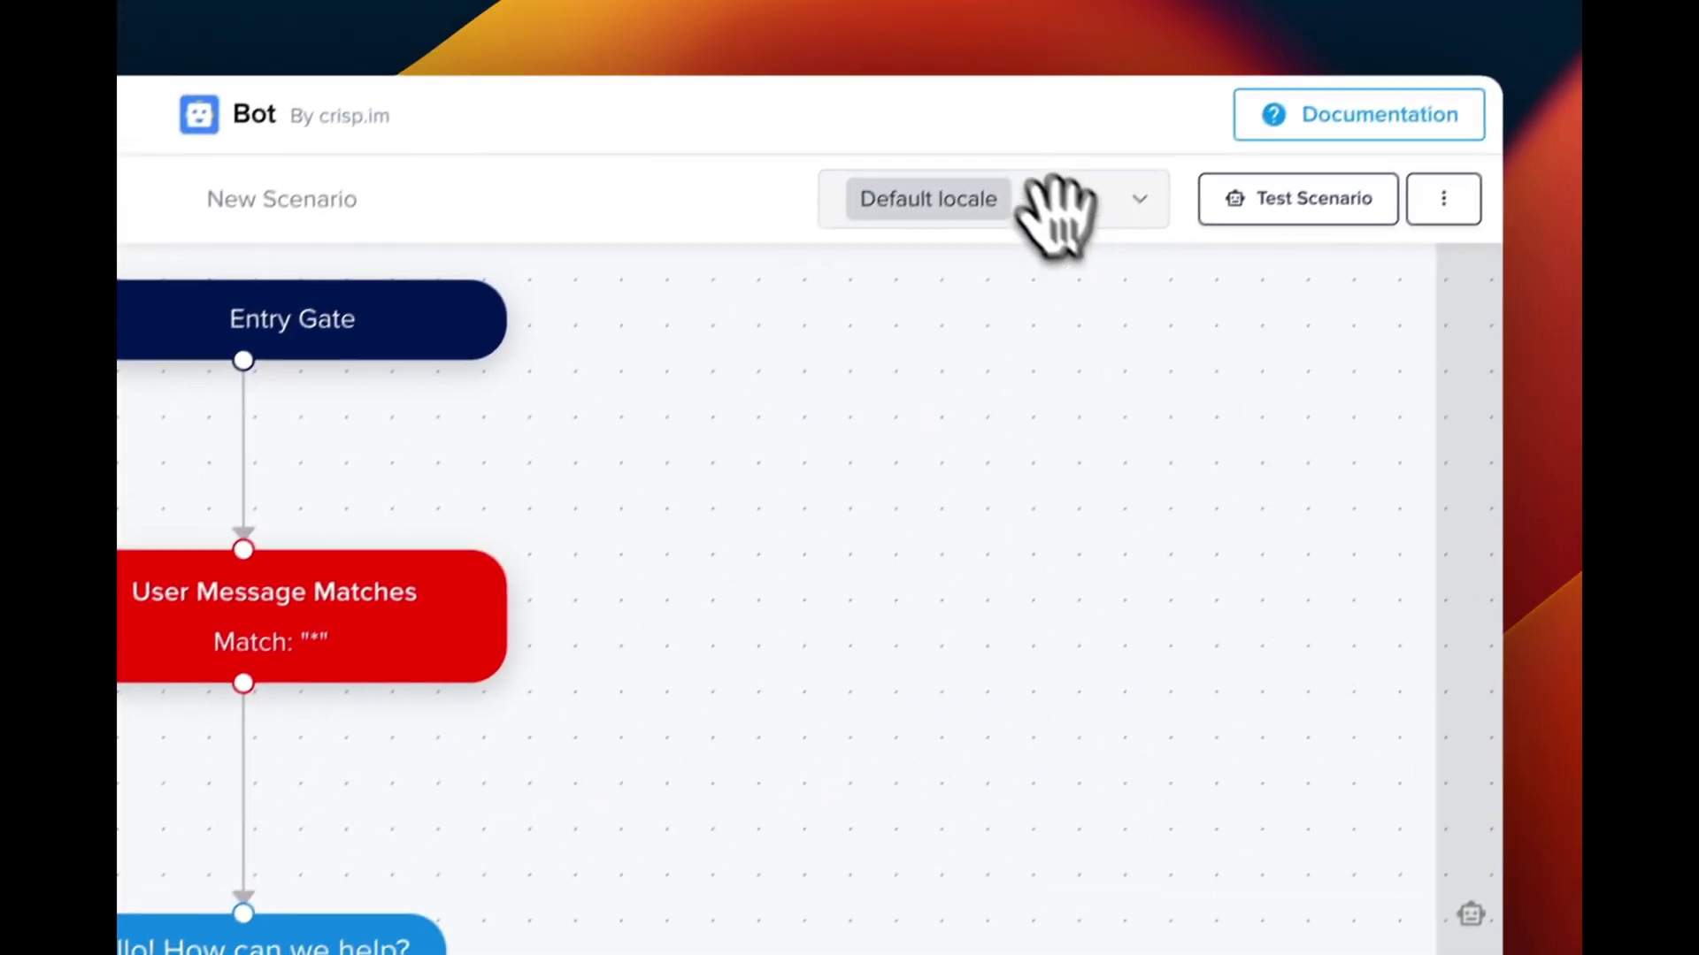
left_click(1000, 222)
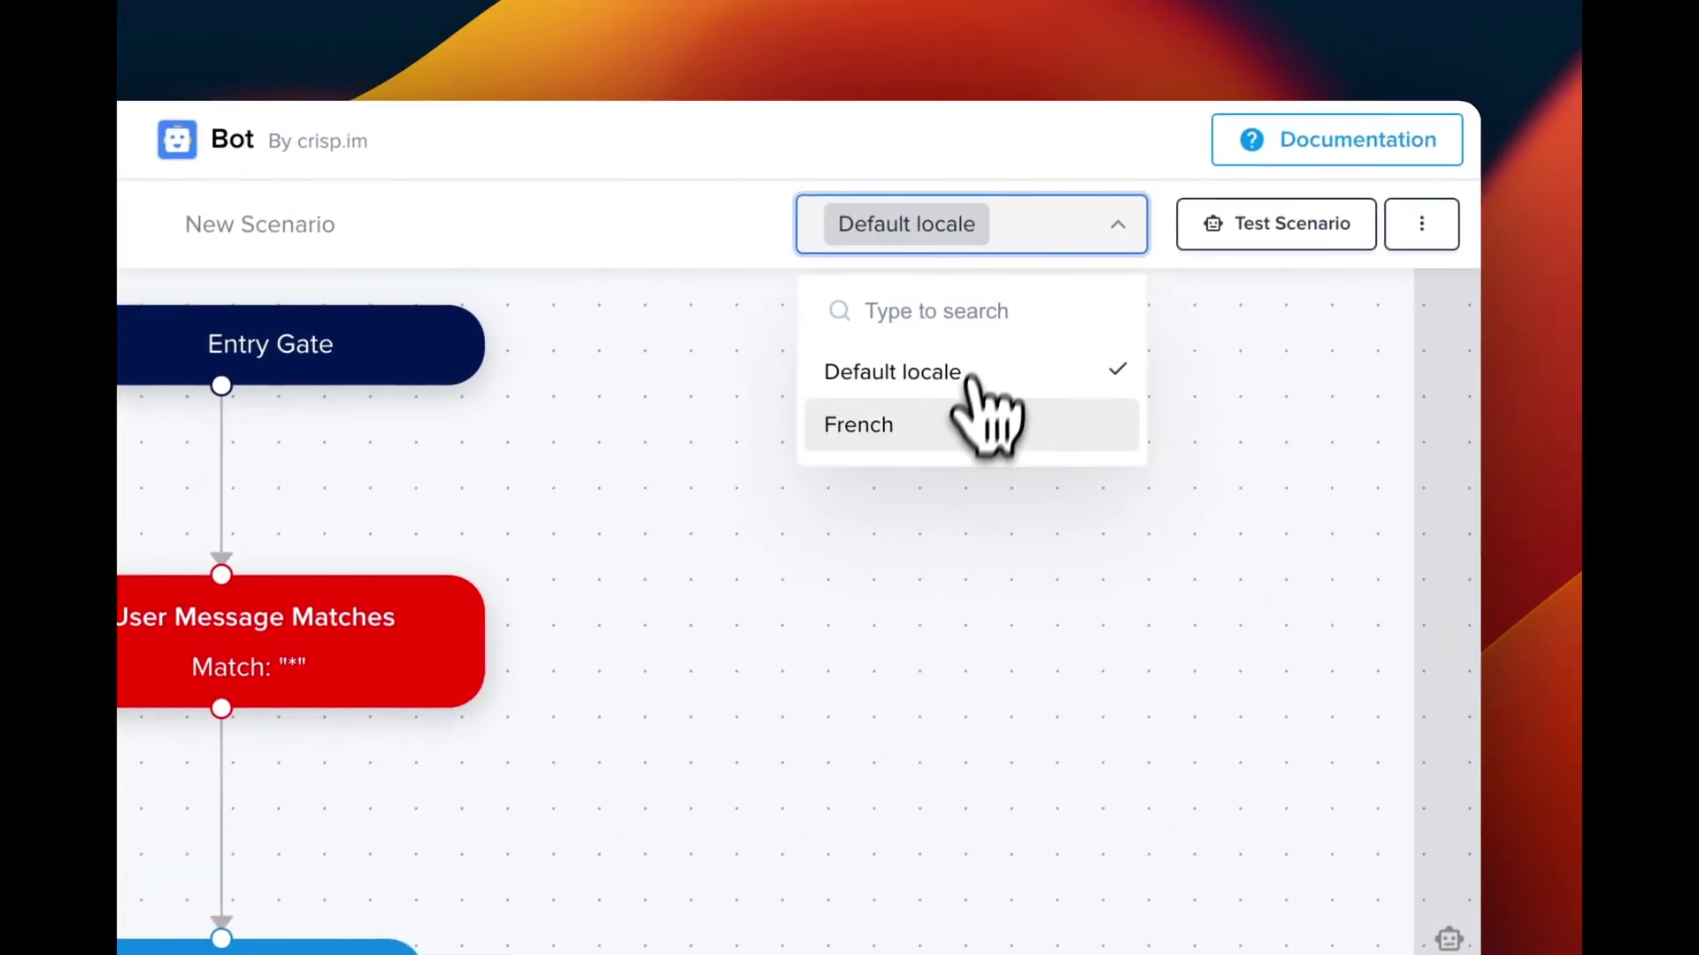
left_click(963, 422)
left_click(956, 244)
left_click(894, 371)
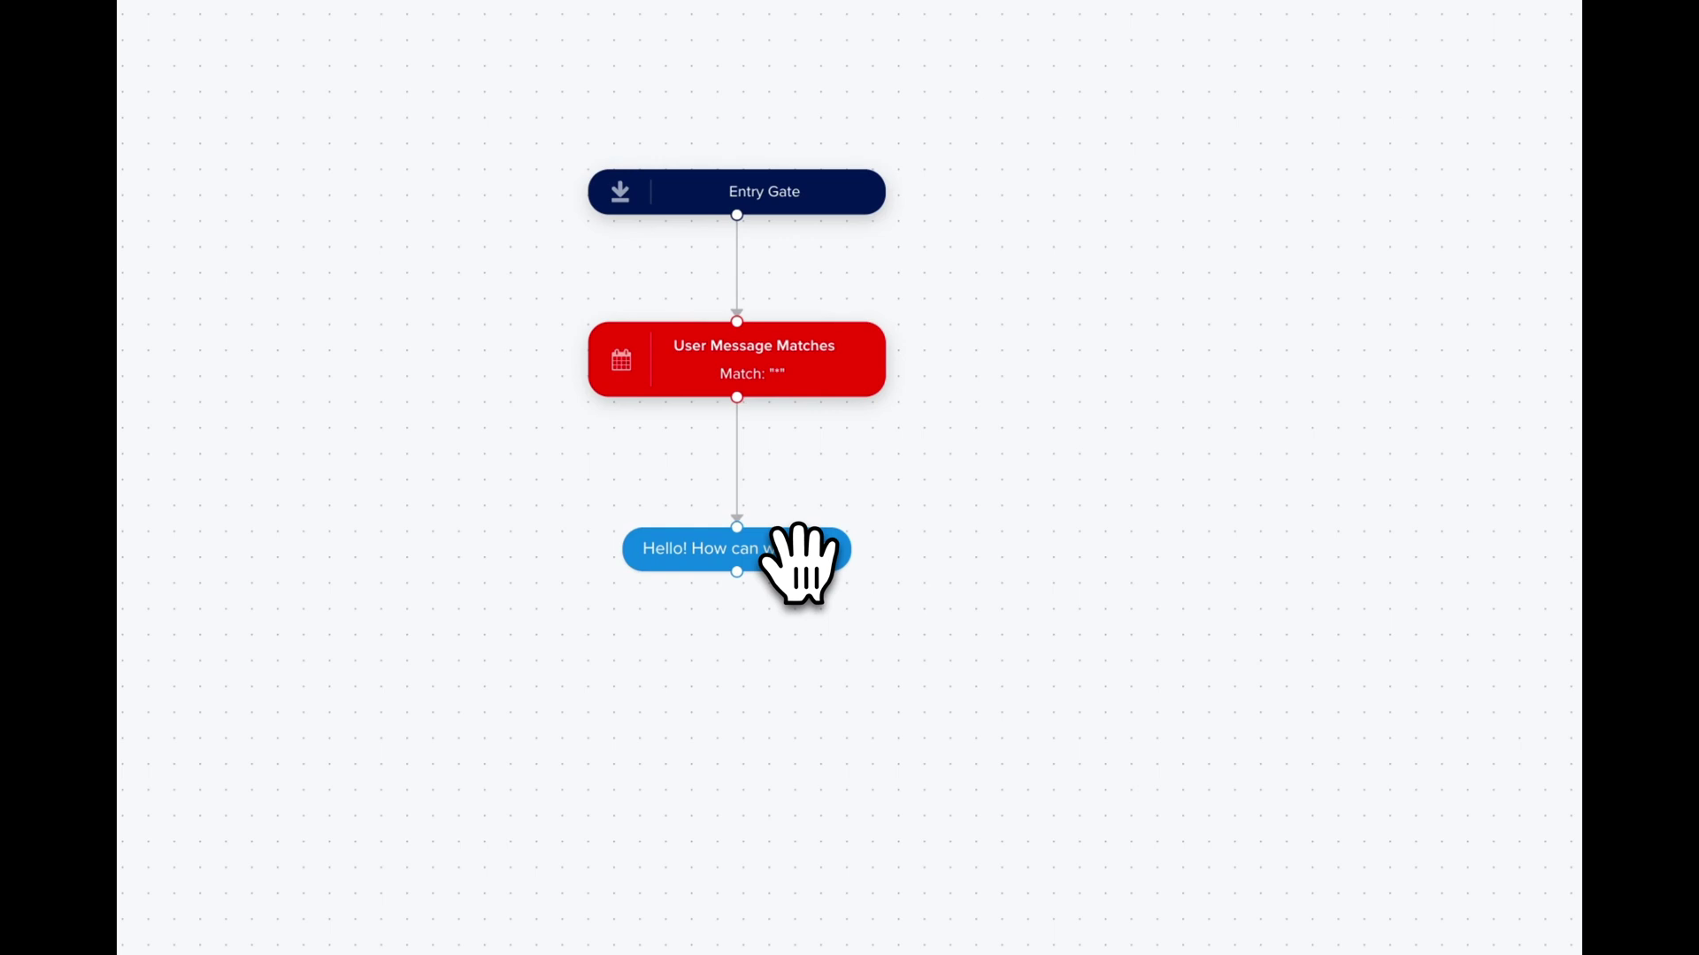
Delete the Hello reply block and add a User Location condition to the flow
left_click(820, 506)
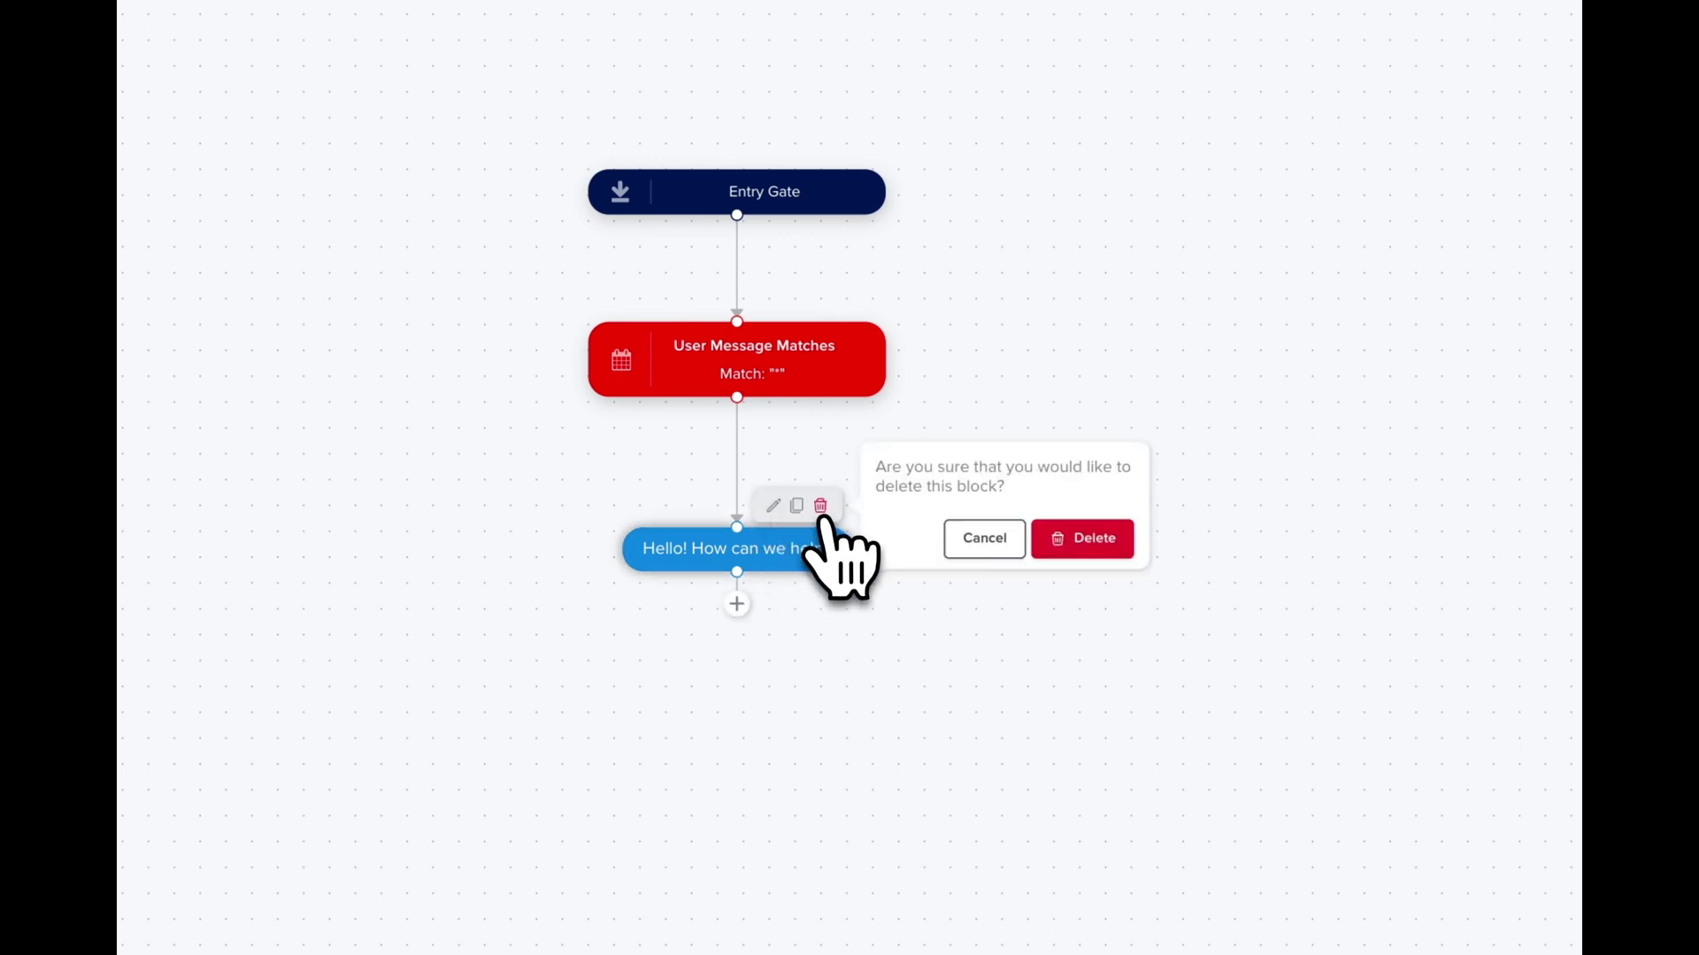
left_click(1037, 553)
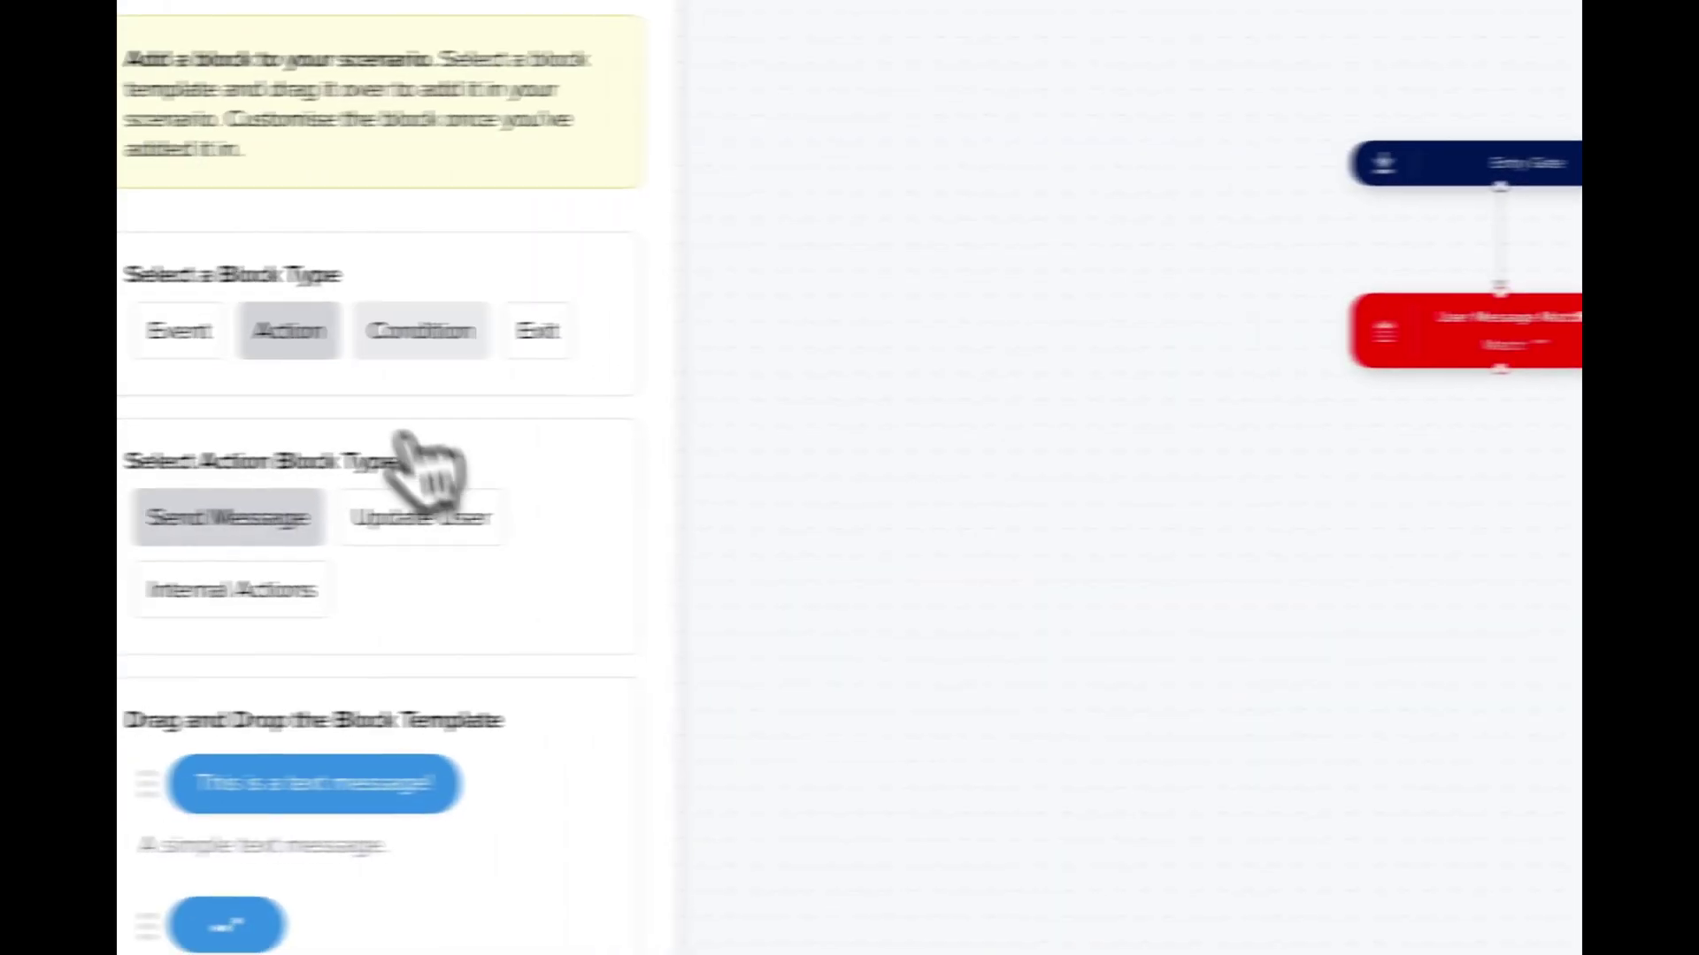
left_click(421, 330)
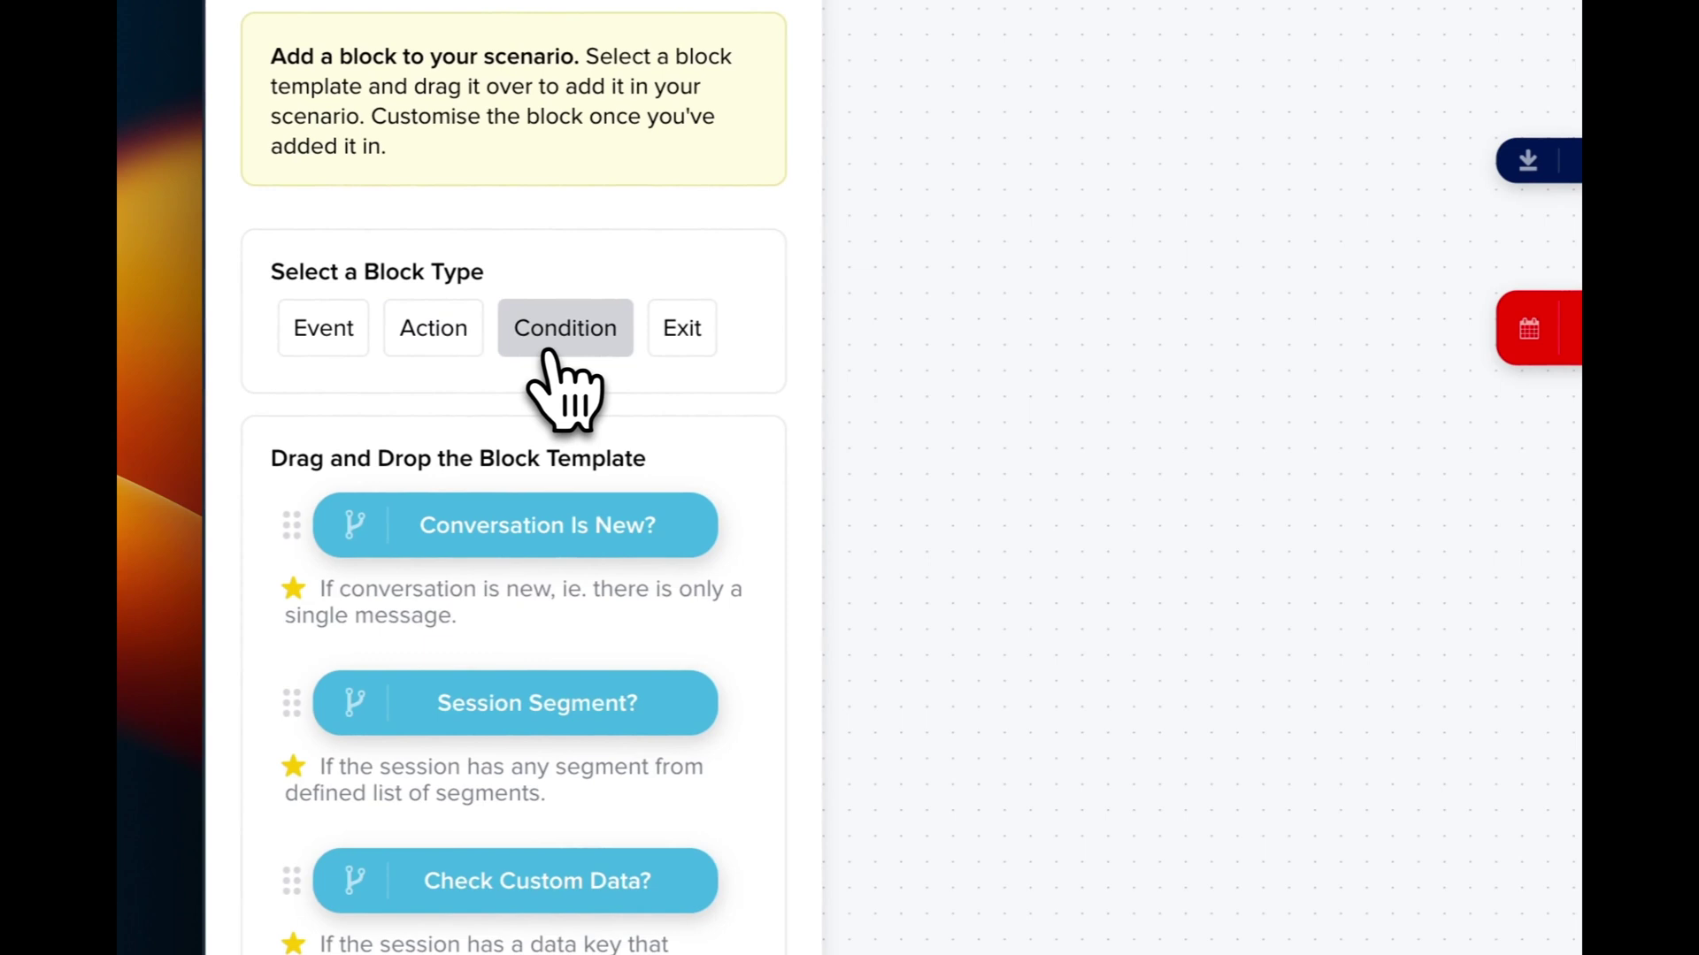
scroll(549, 626, "down", 7)
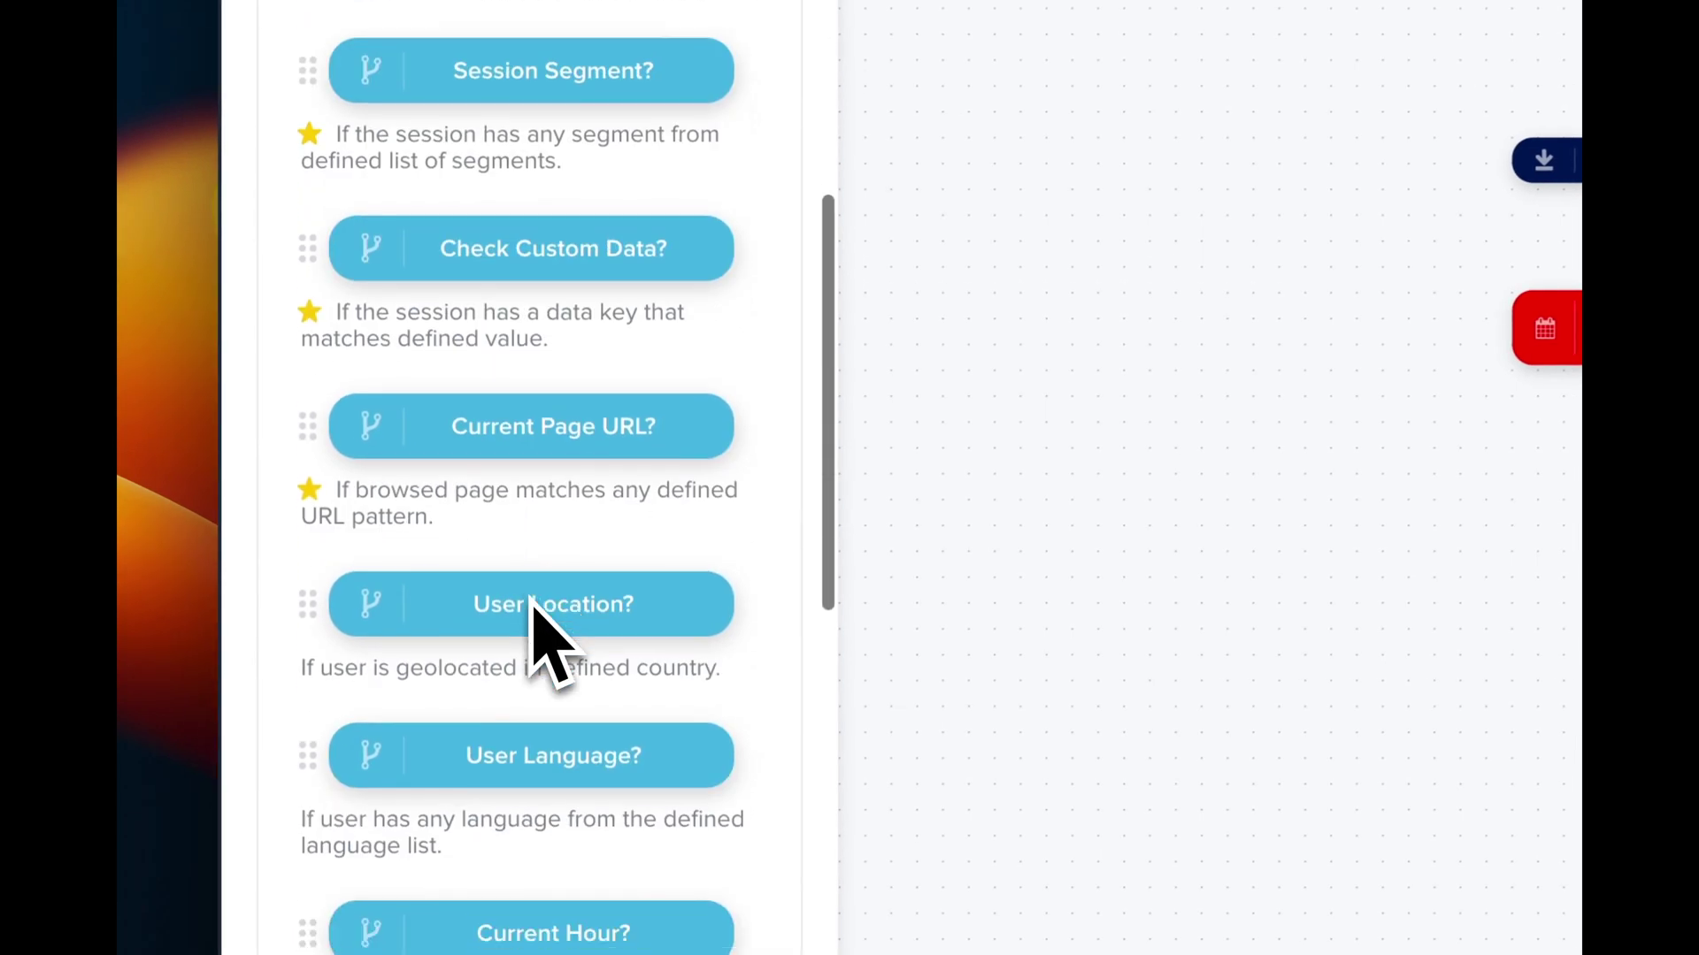
left_click_drag(531, 611, 693, 470)
Set the User Location condition to match France and Belgium
left_click(474, 353)
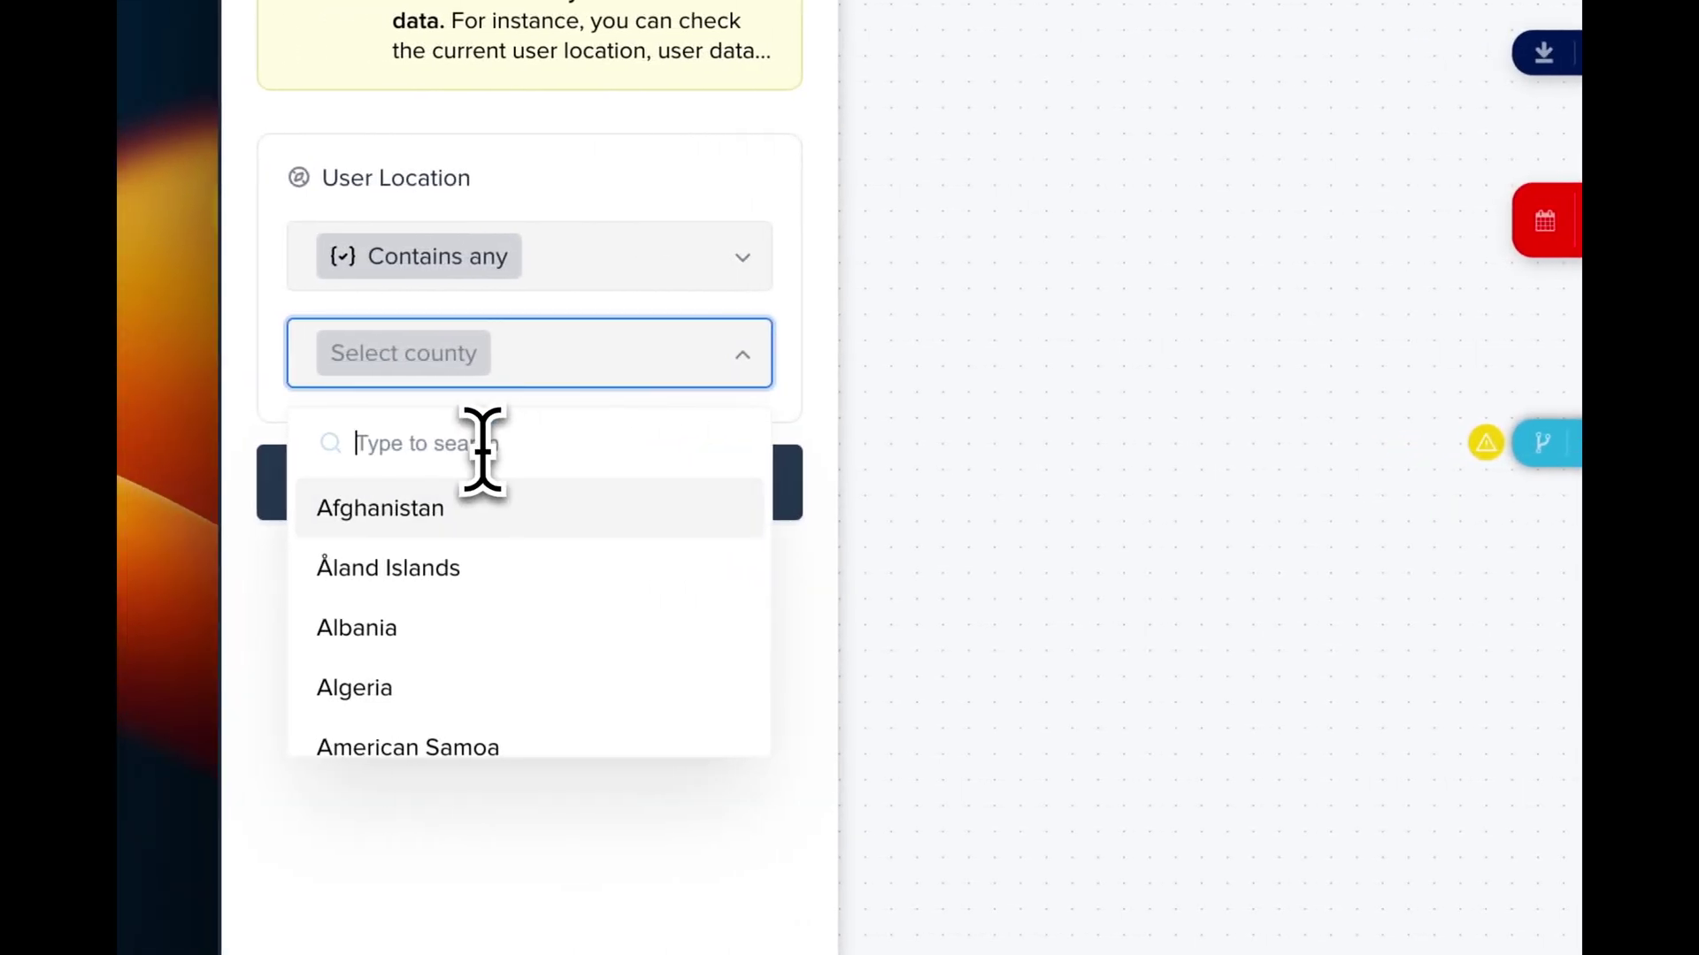
type("France")
left_click(444, 506)
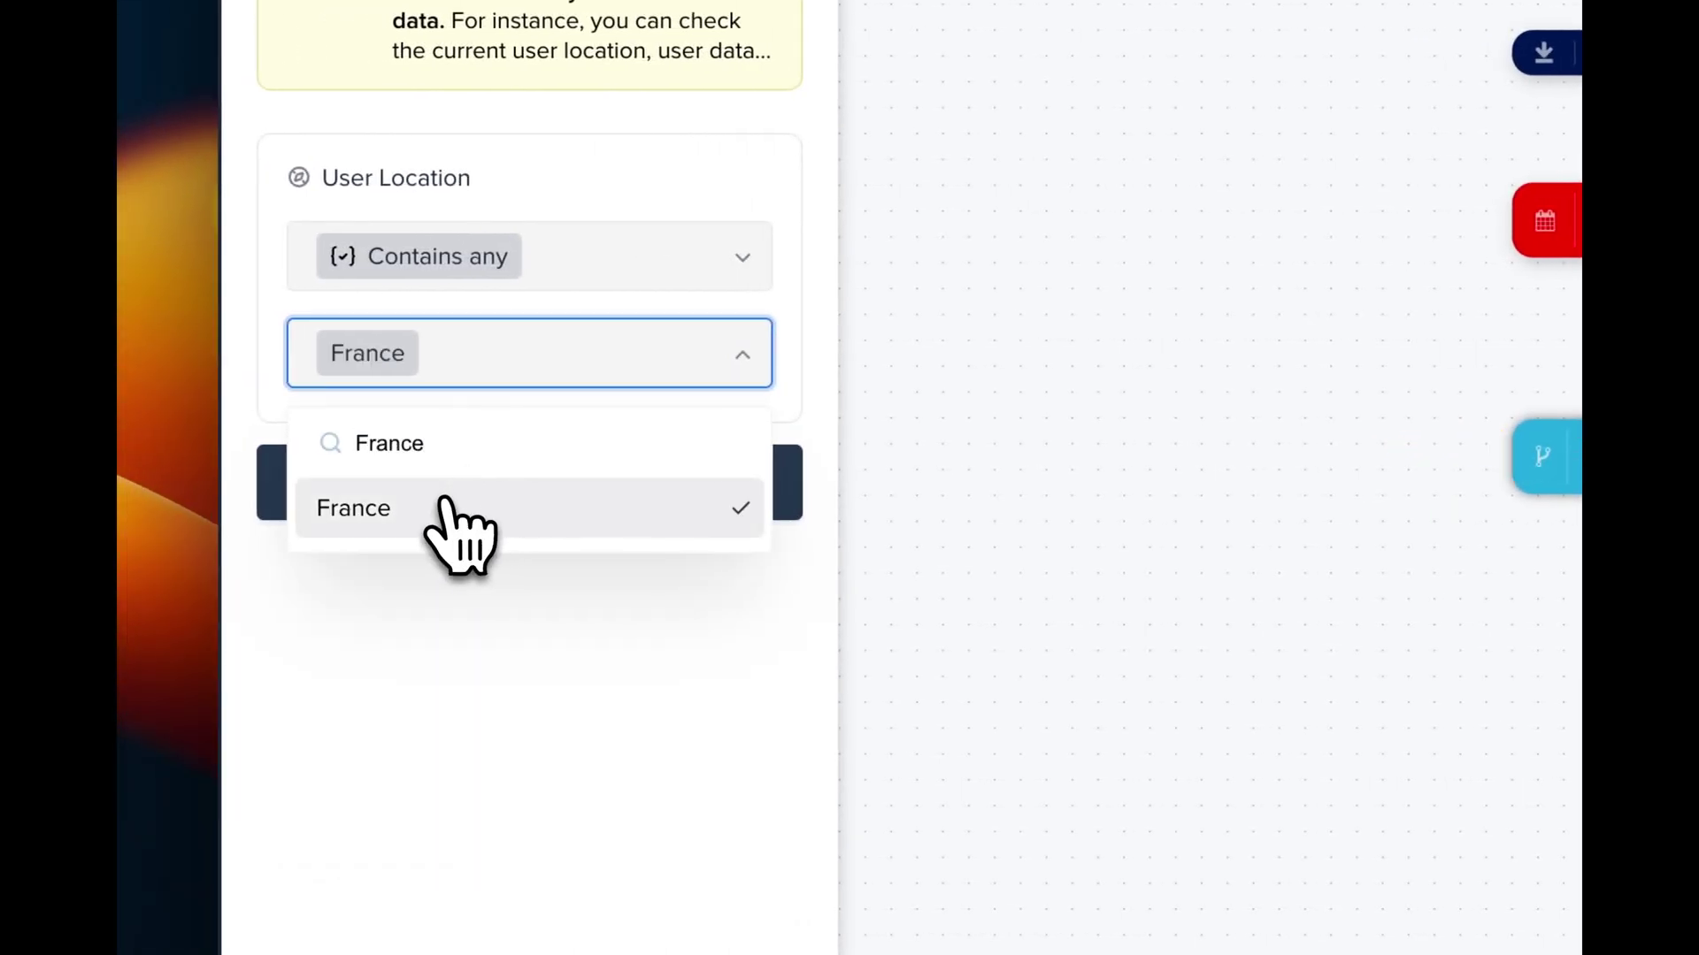
left_click(493, 649)
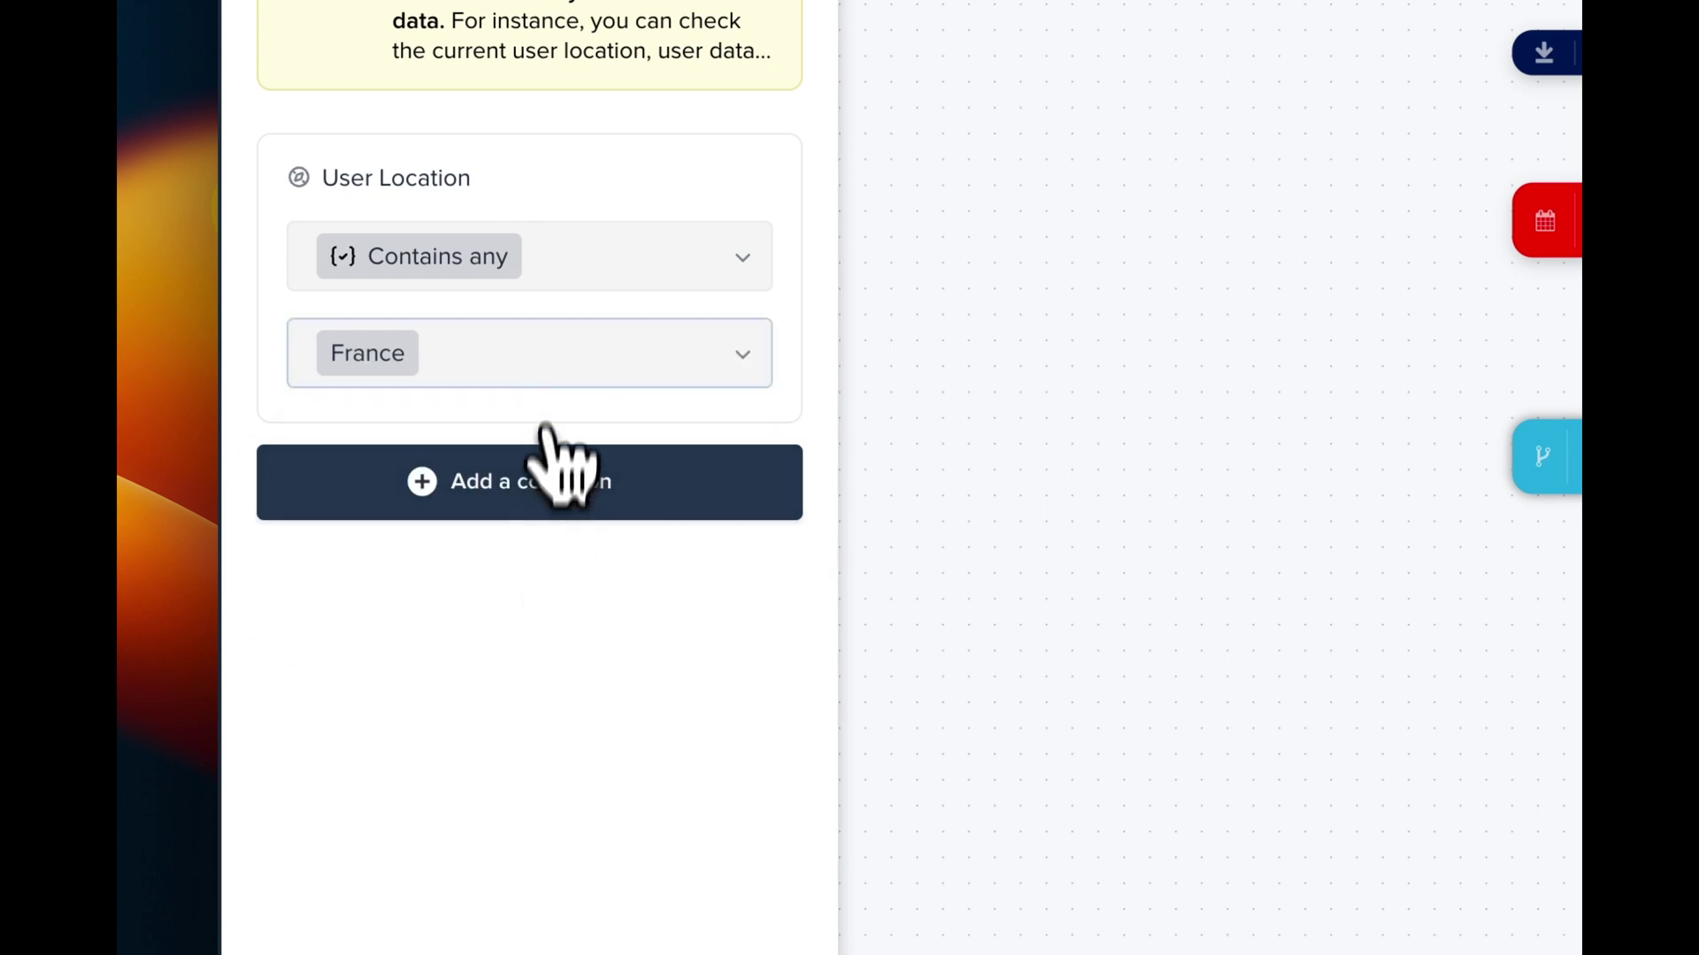
left_click(557, 371)
type("belg")
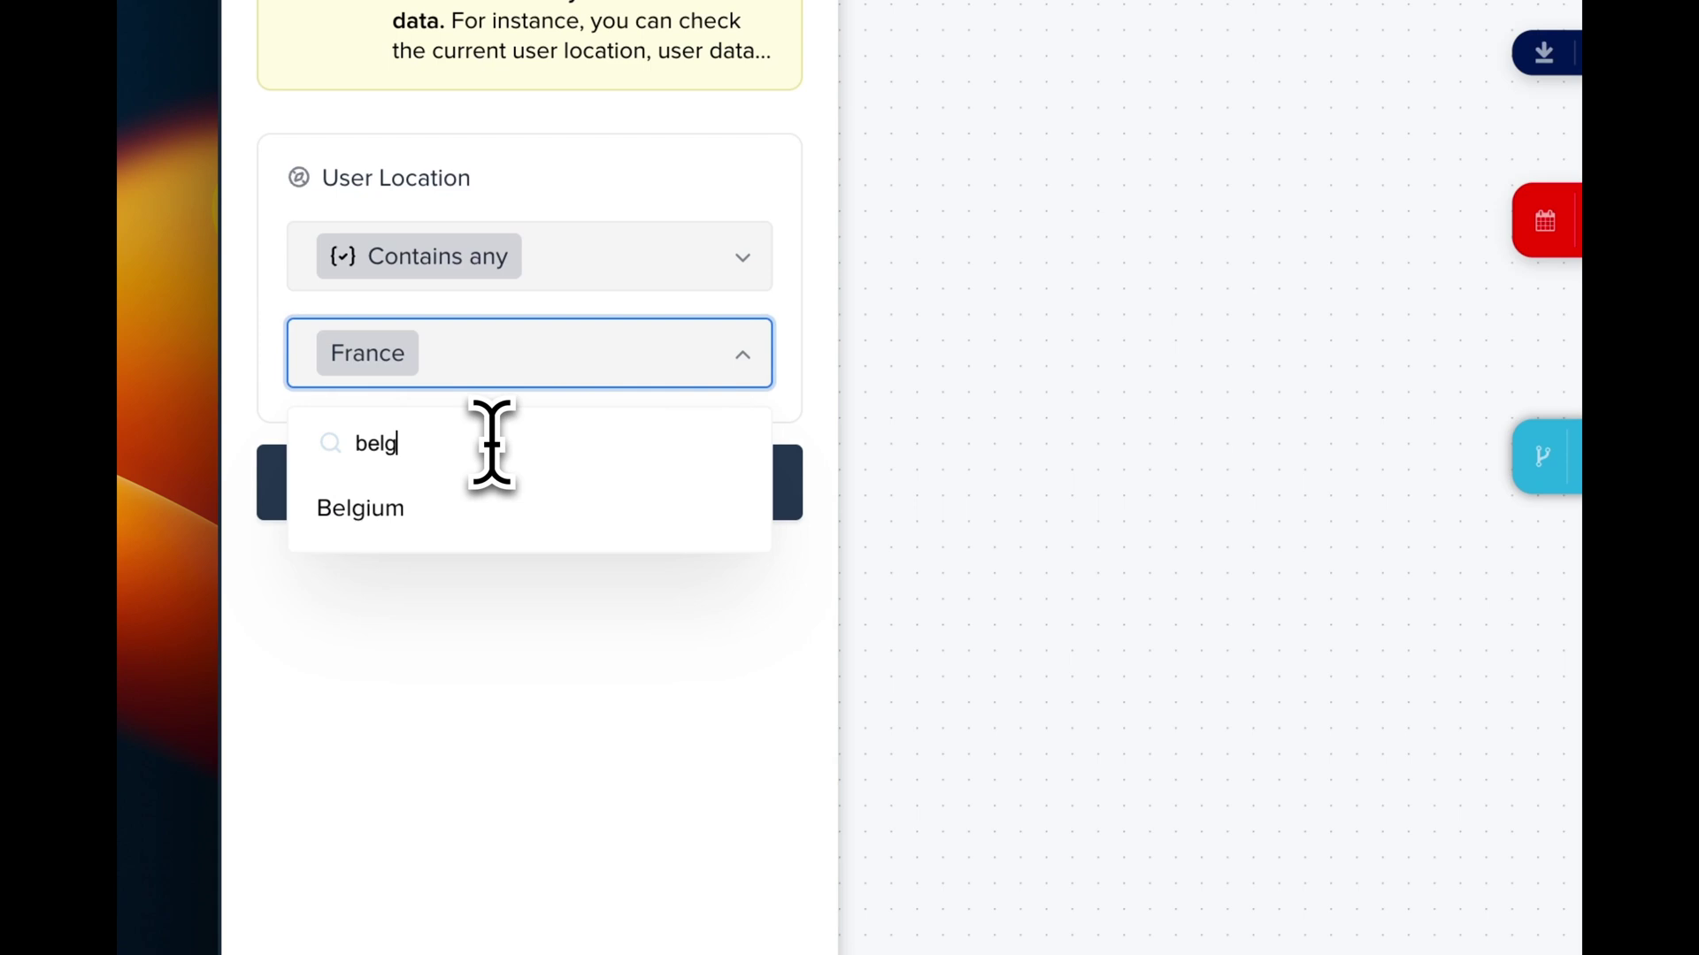
left_click(448, 500)
left_click(491, 646)
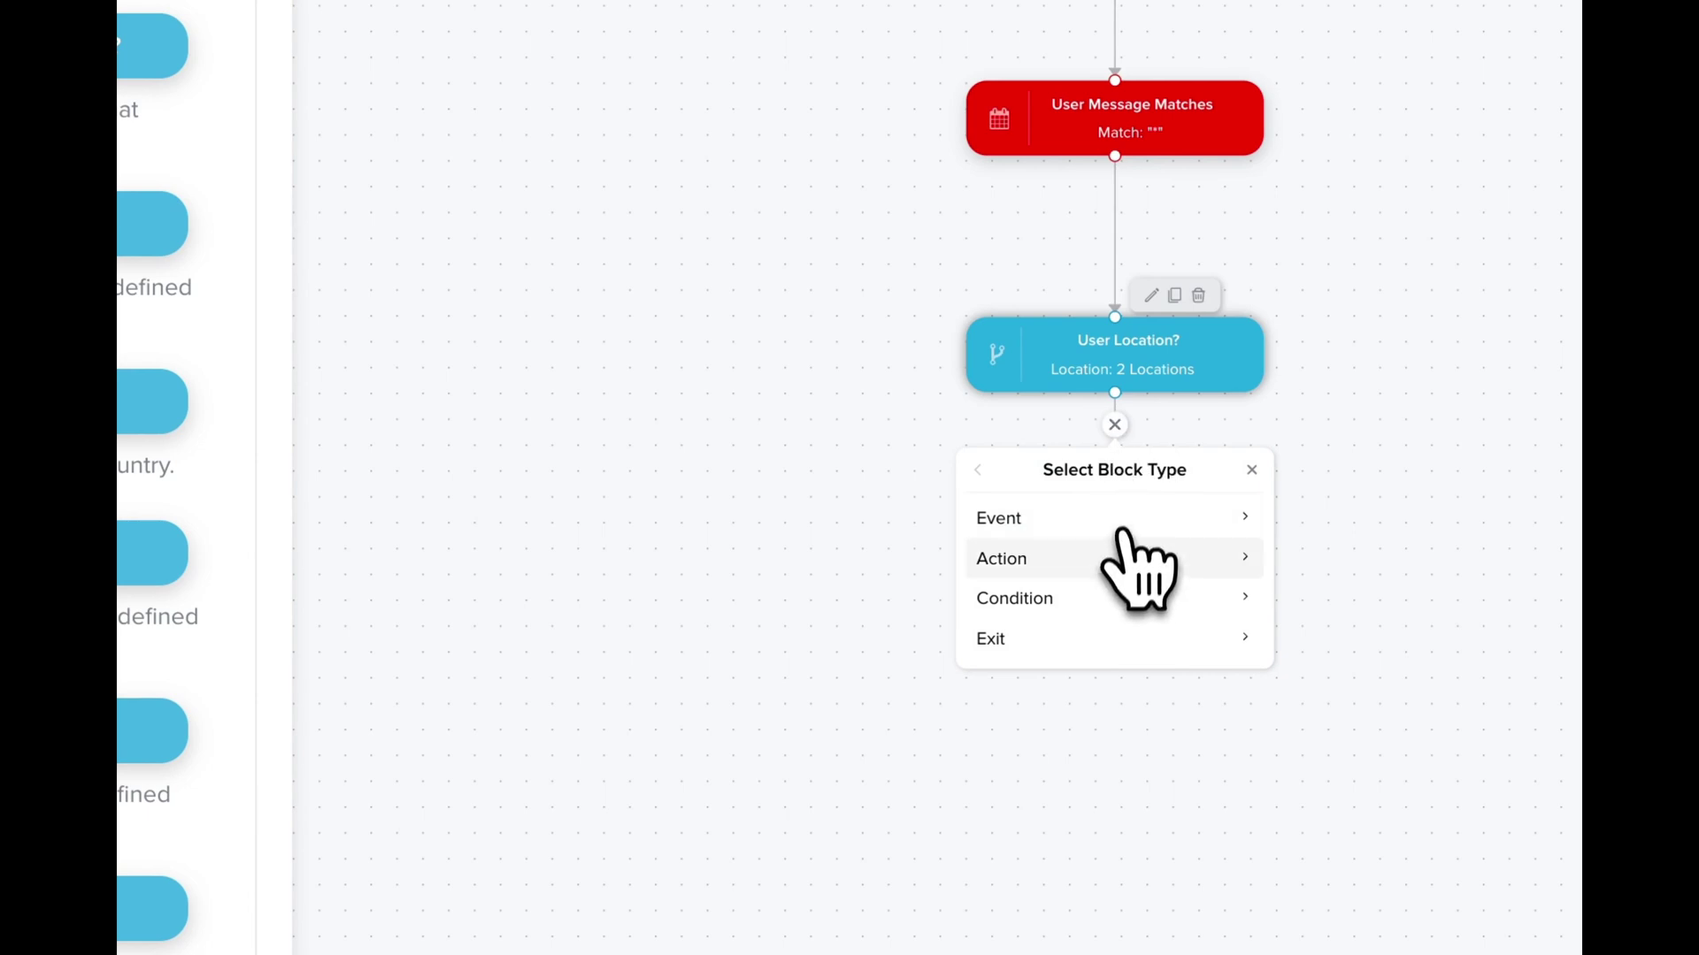
Add a "Bonjour :)" text message action after the User Location condition
left_click(1139, 556)
left_click(1141, 517)
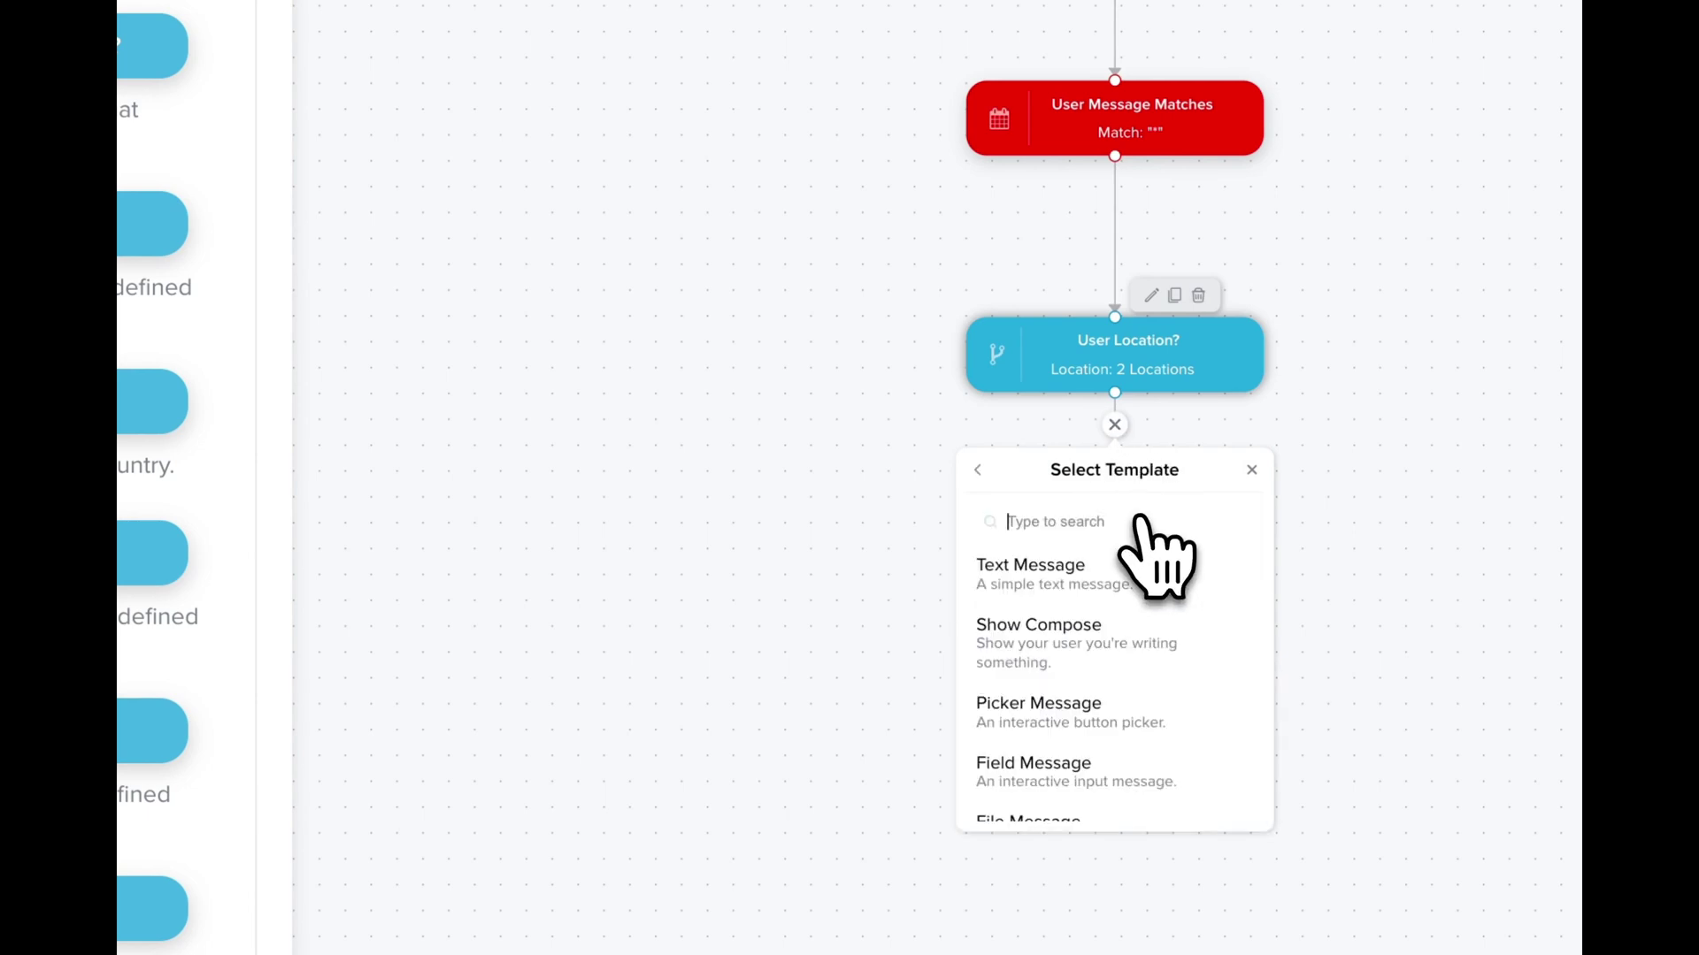
left_click(1128, 584)
type("Bonjour :")
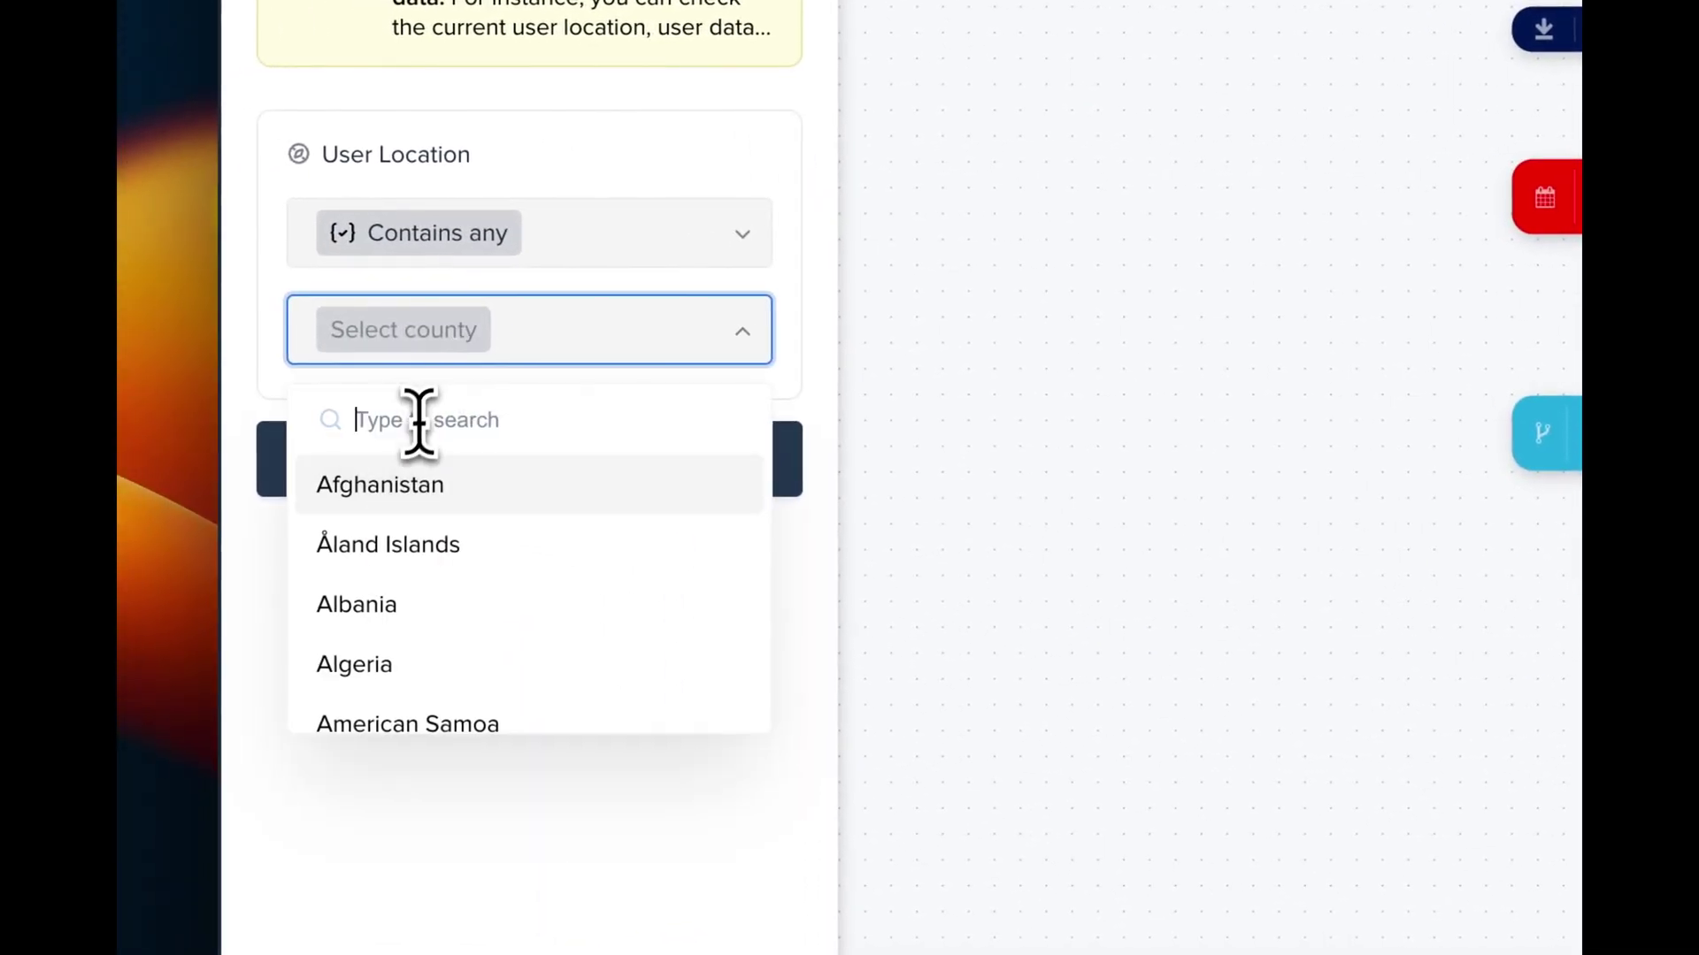
Match United States, United Kingdom and Canada in the second location condition, then add an action after it
type("united sta")
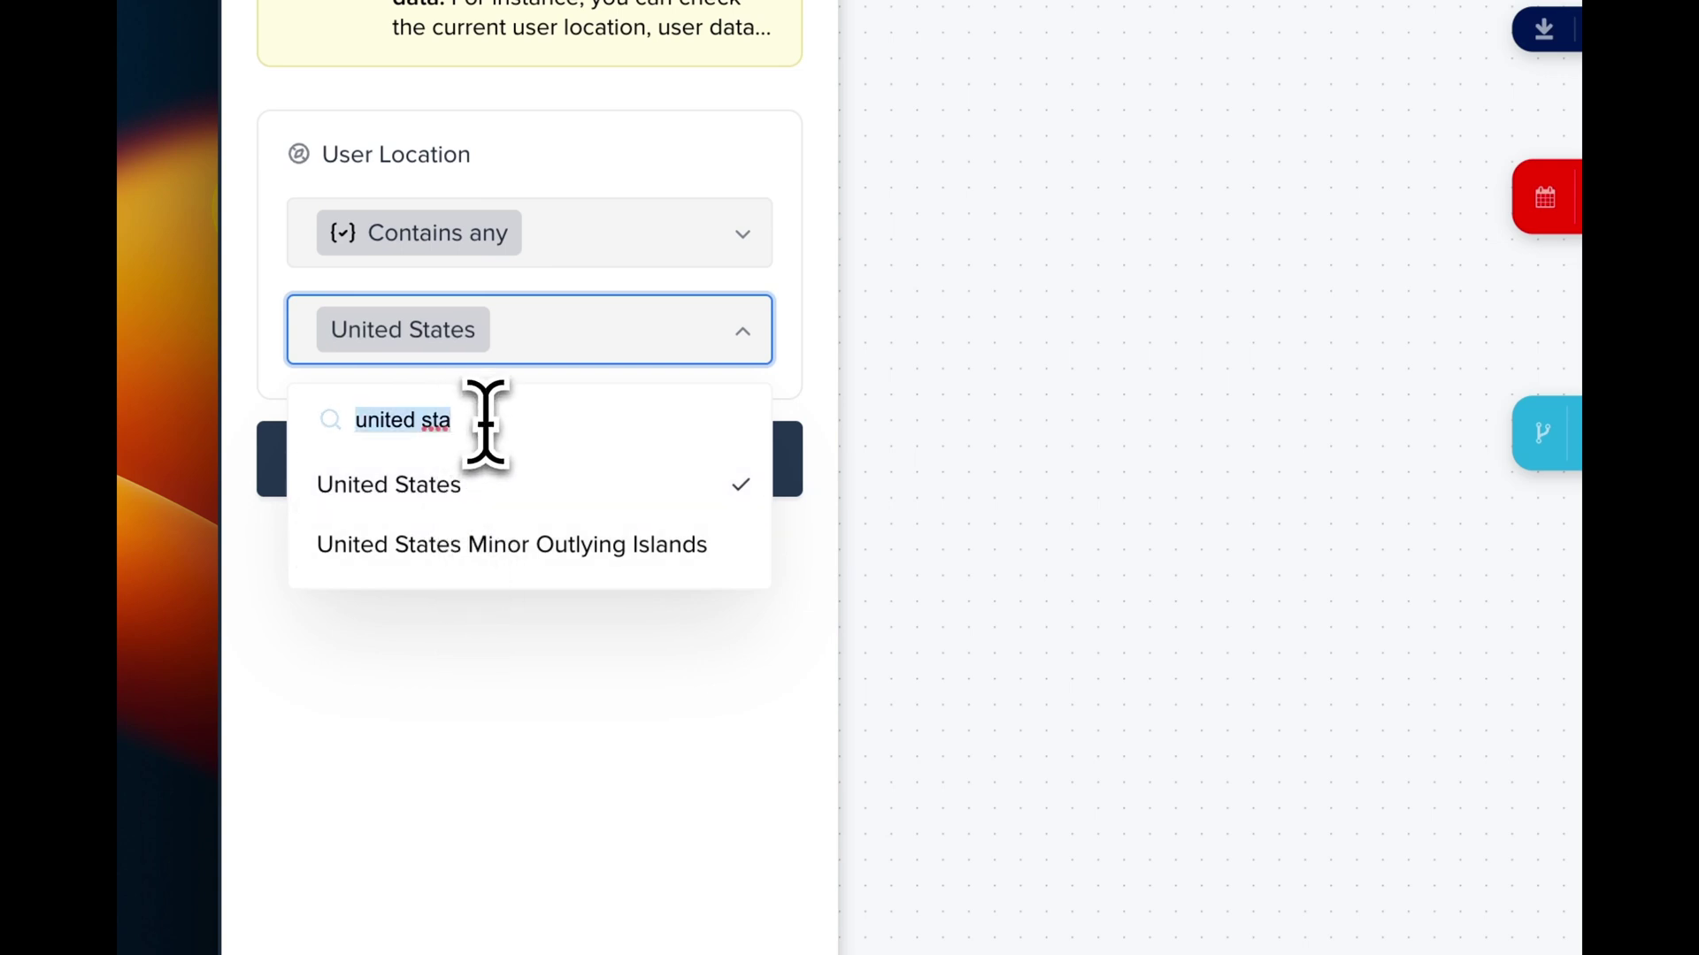
type("united ki")
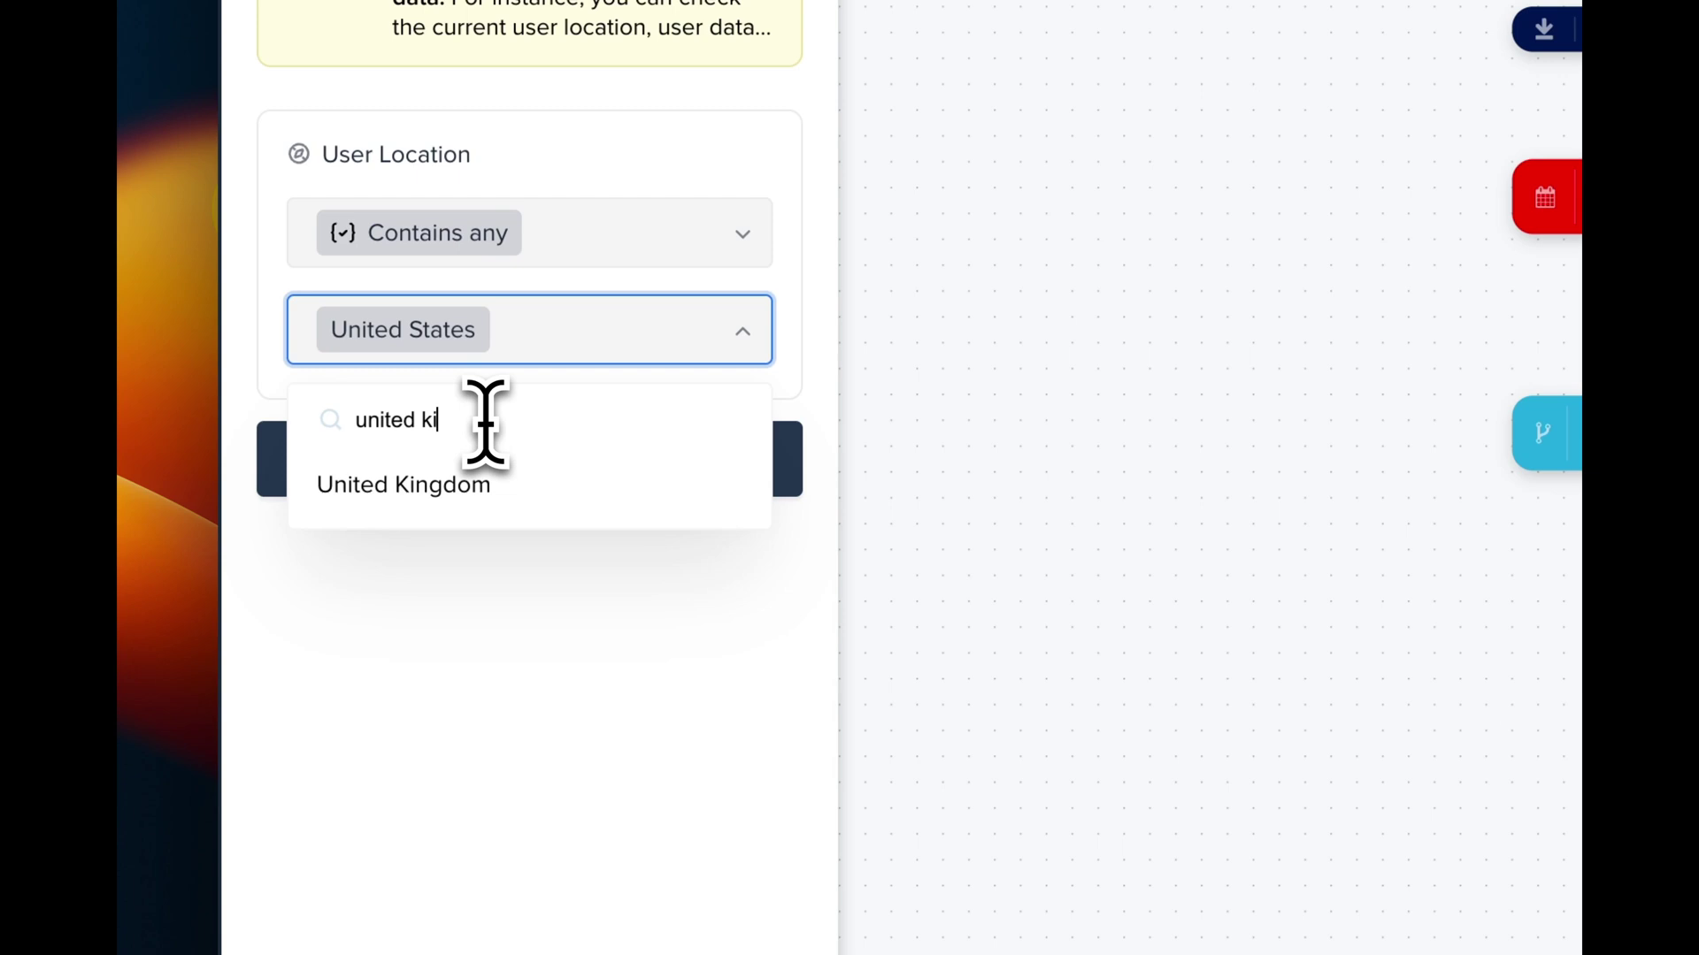
left_click(469, 477)
triple_click(485, 428)
type("cana")
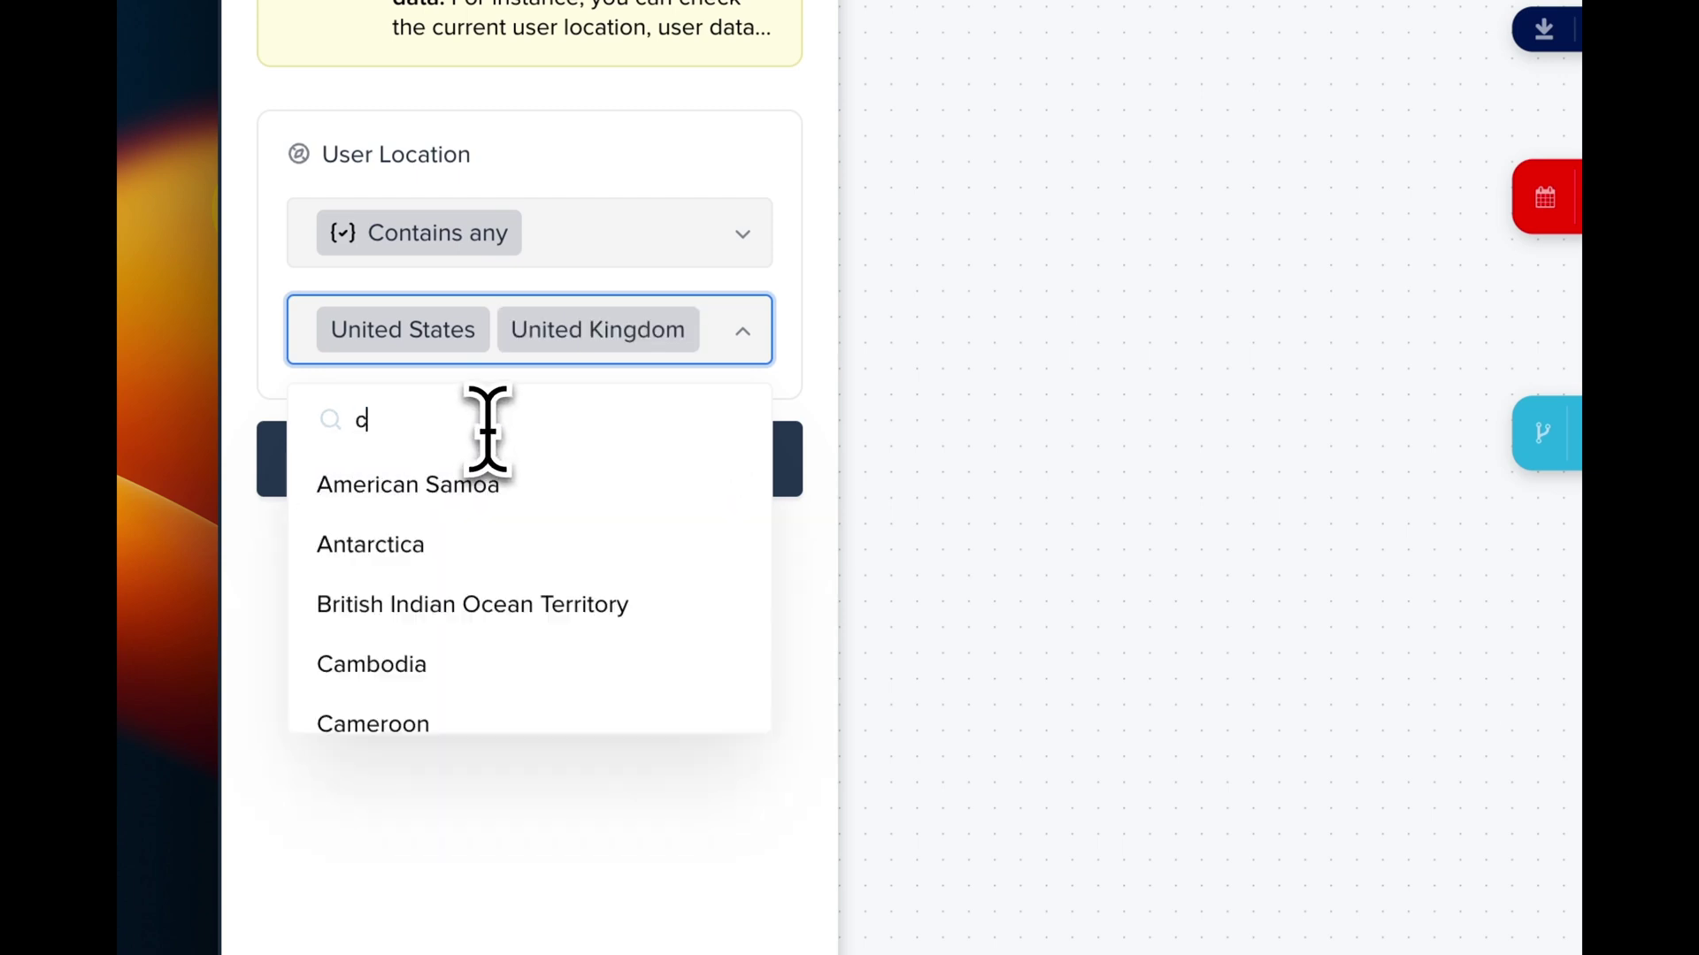
left_click(486, 478)
scroll(865, 607, "down", 2)
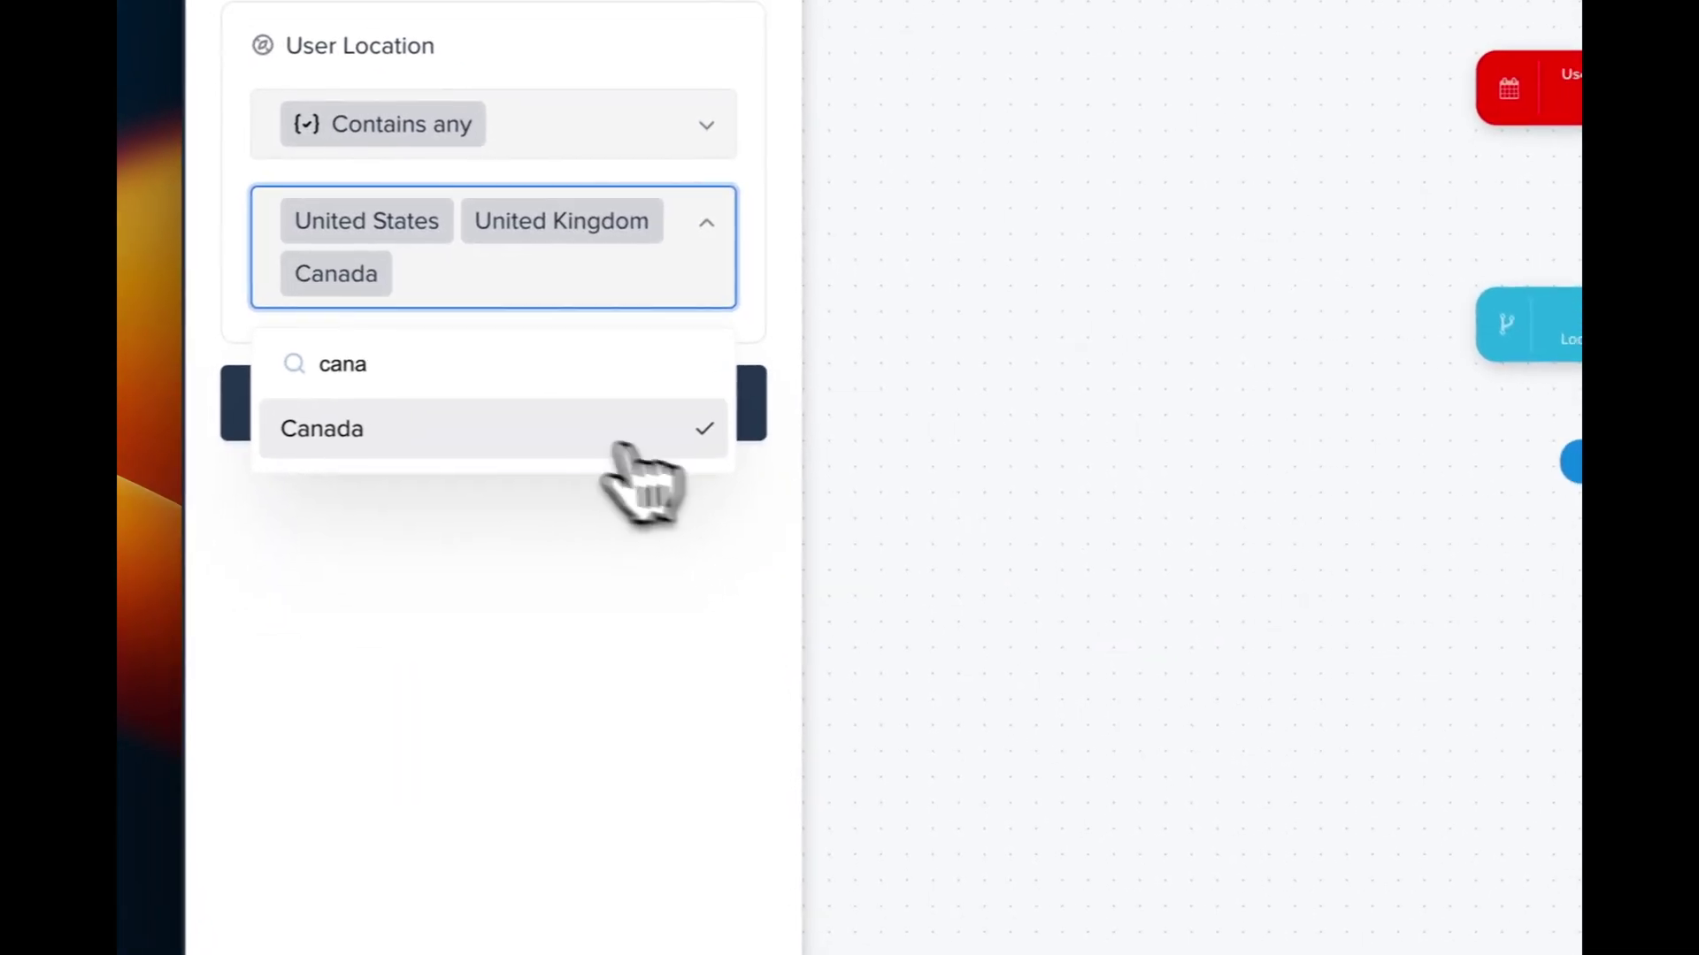
left_click(615, 443)
left_click(677, 396)
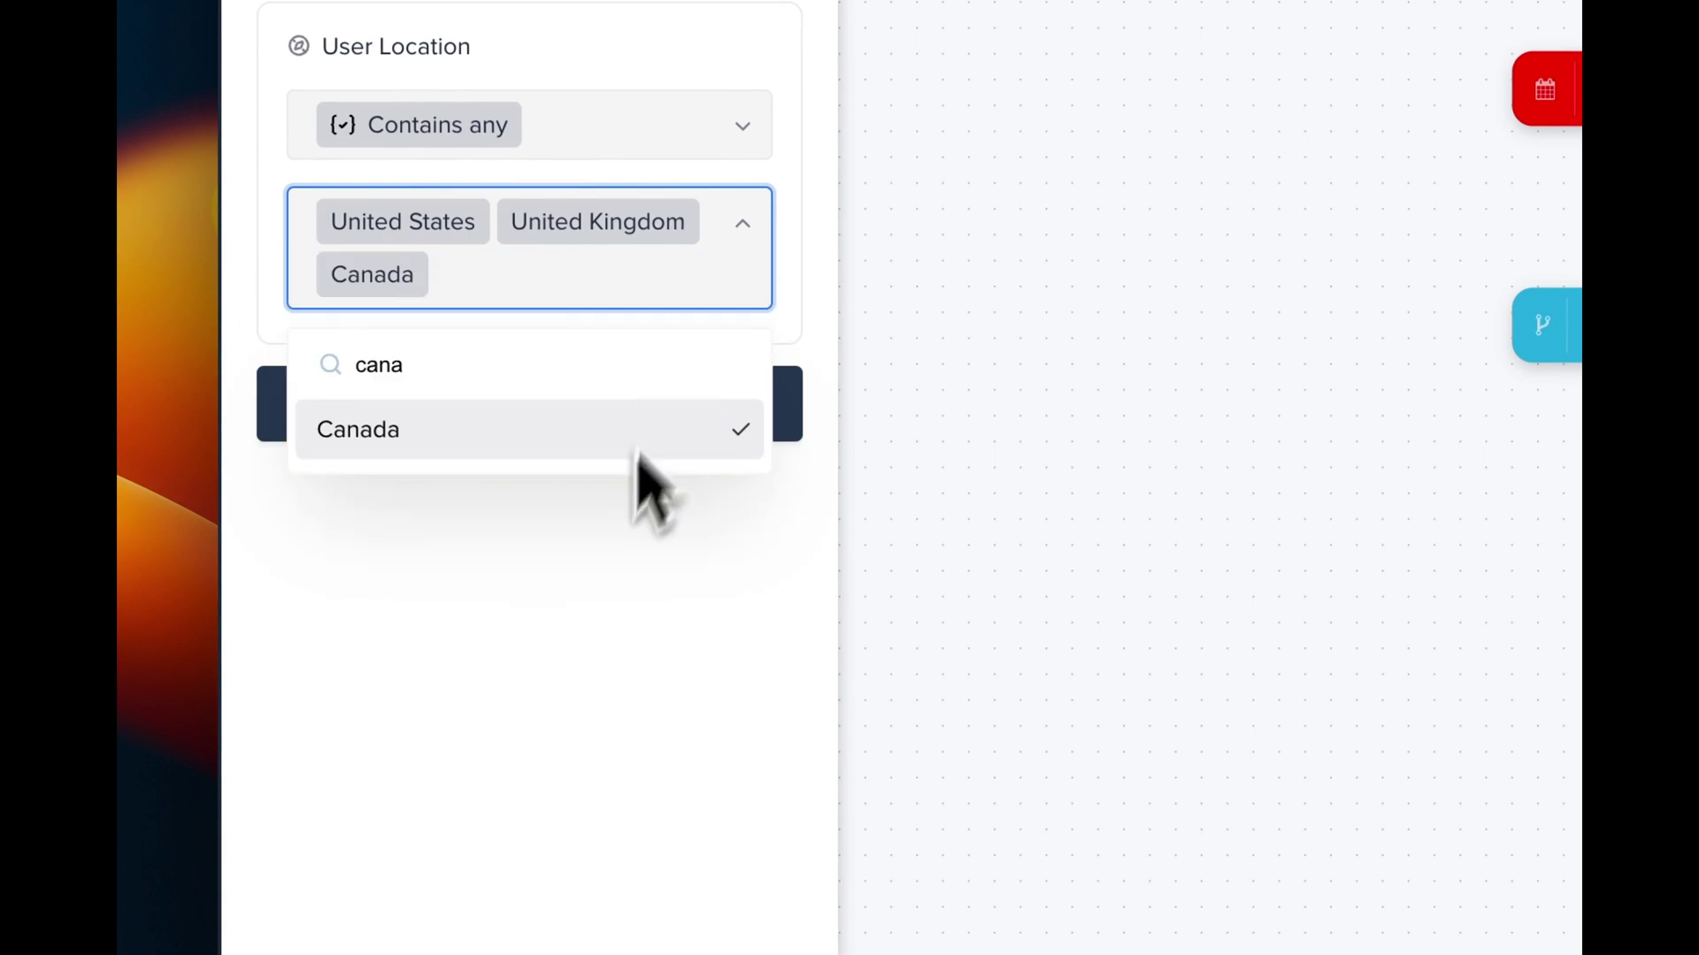
left_click(587, 603)
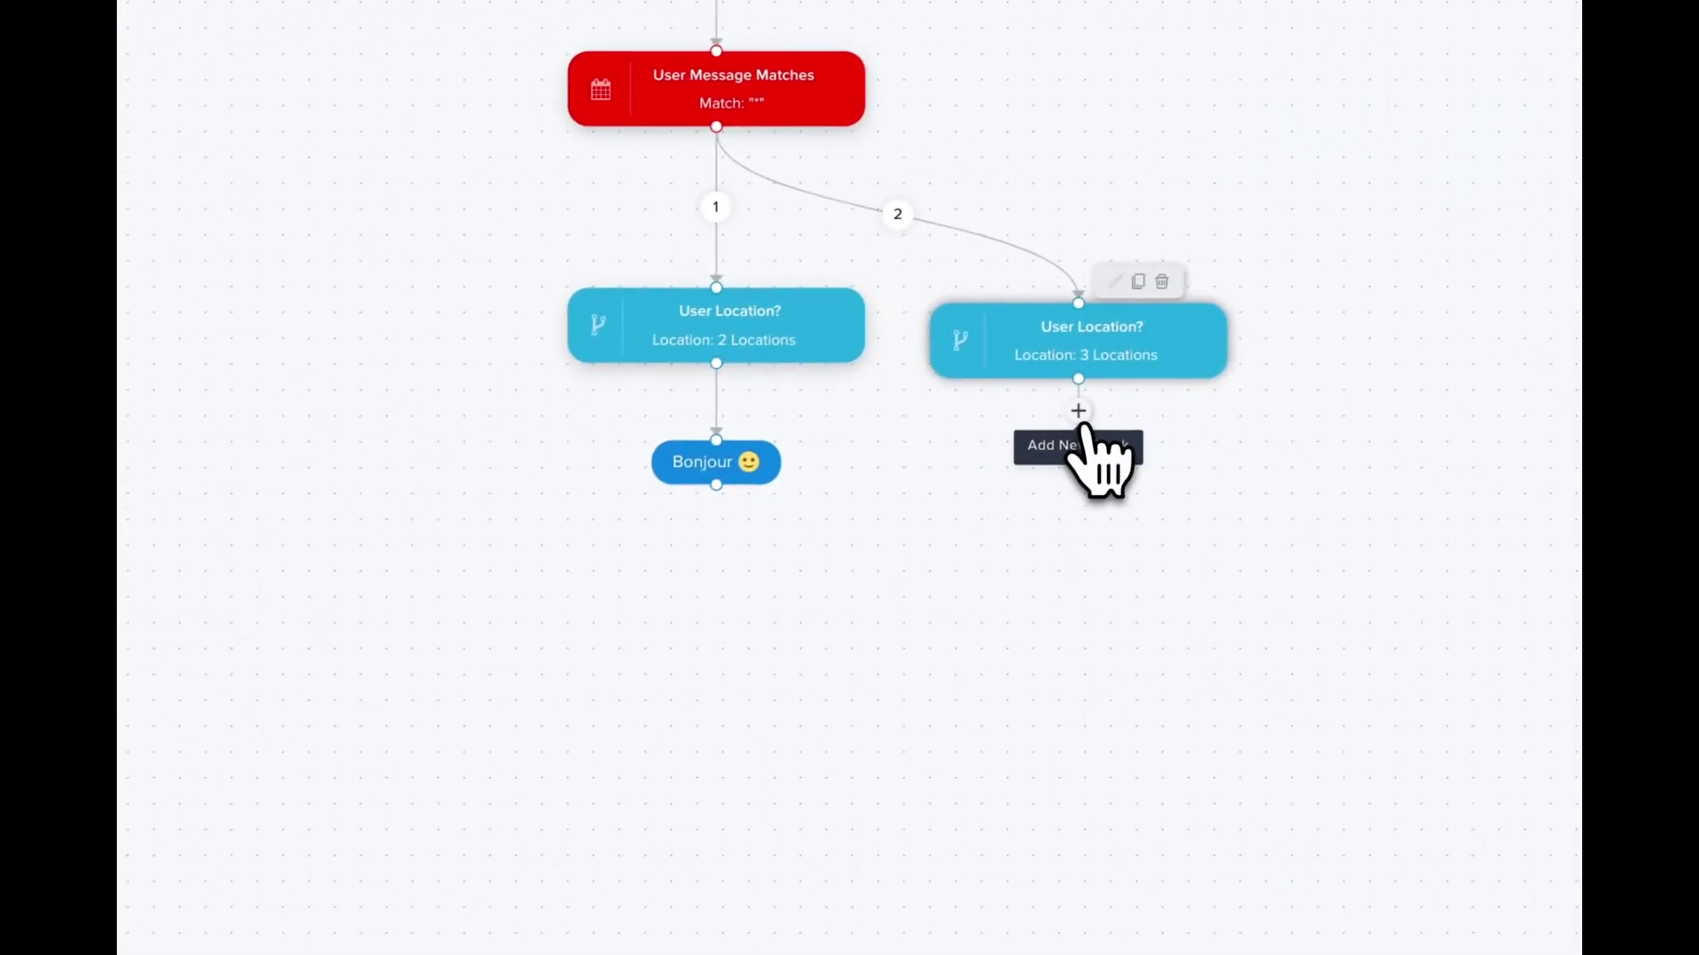
left_click(1120, 400)
left_click(1070, 542)
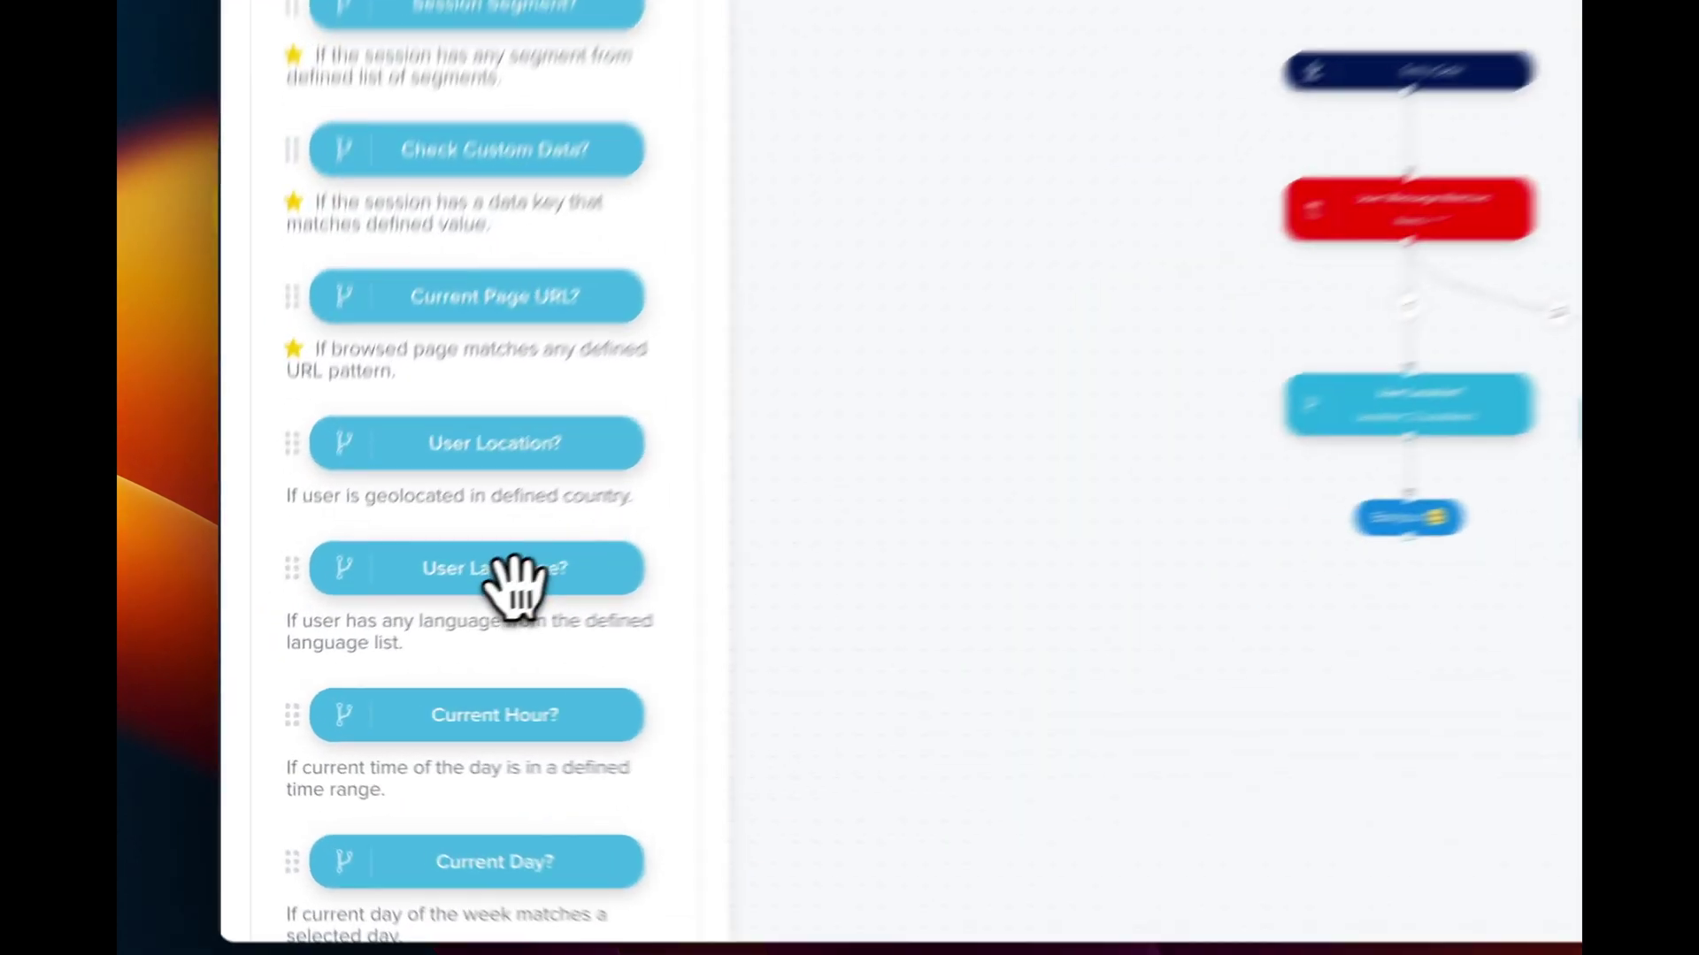
Attach a User Language condition to the Bonjour branch and set its language to French
left_click_drag(438, 622, 649, 581)
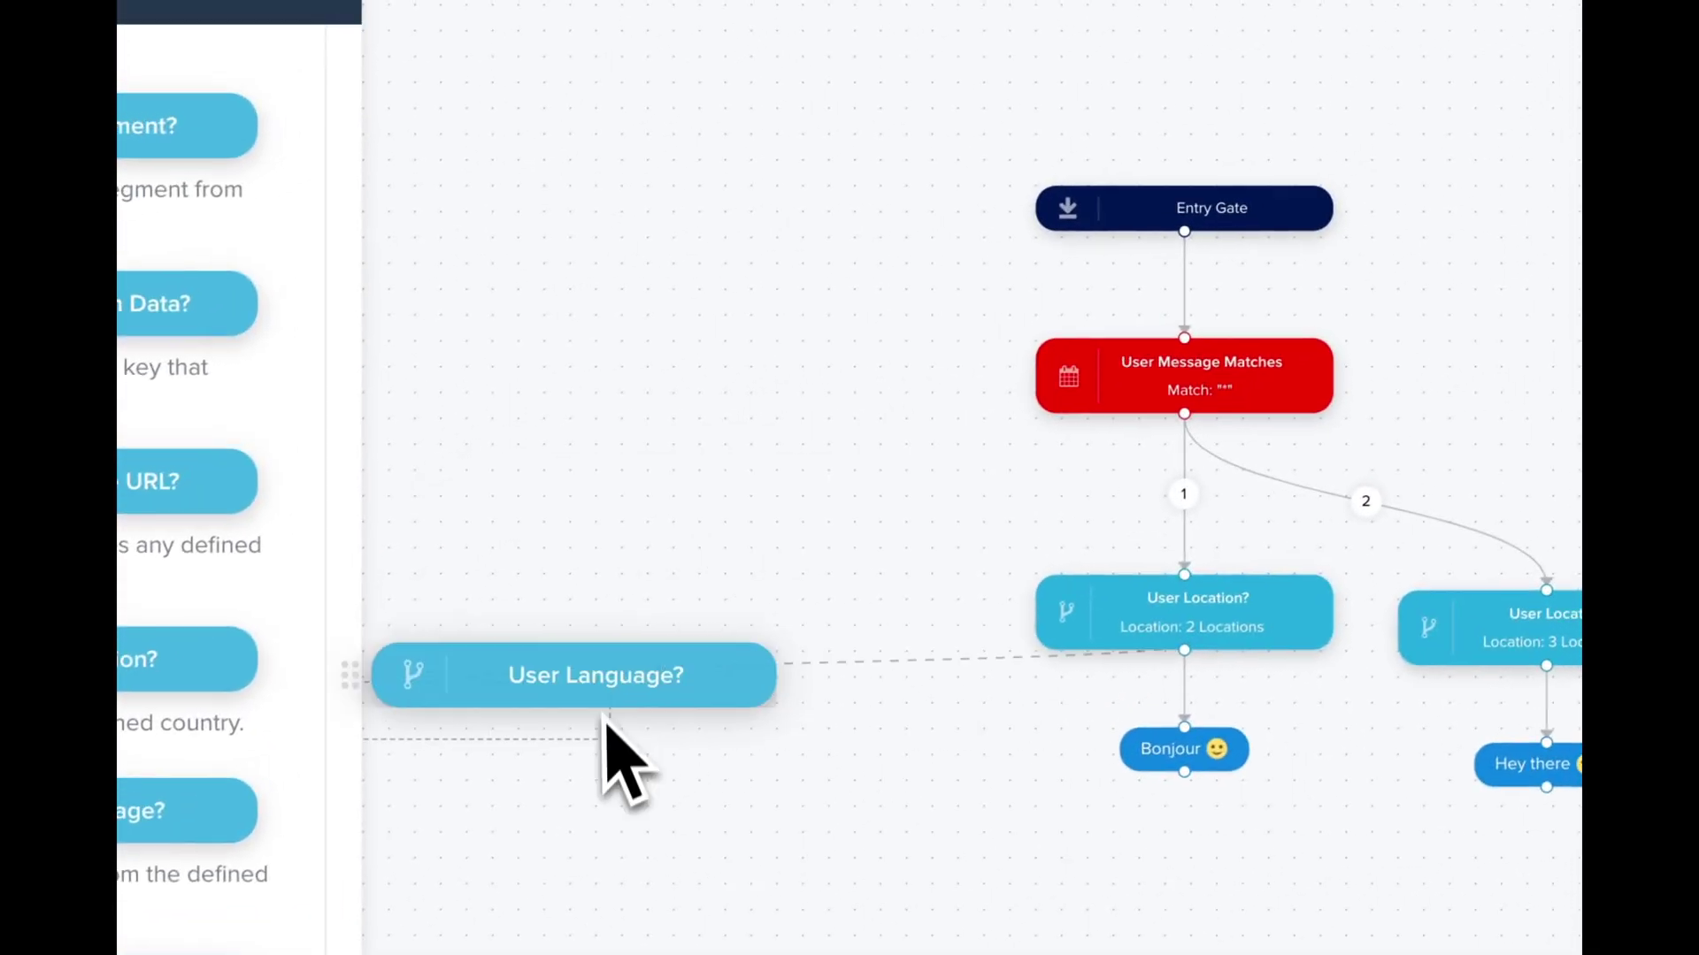
left_click_drag(605, 721, 1020, 395)
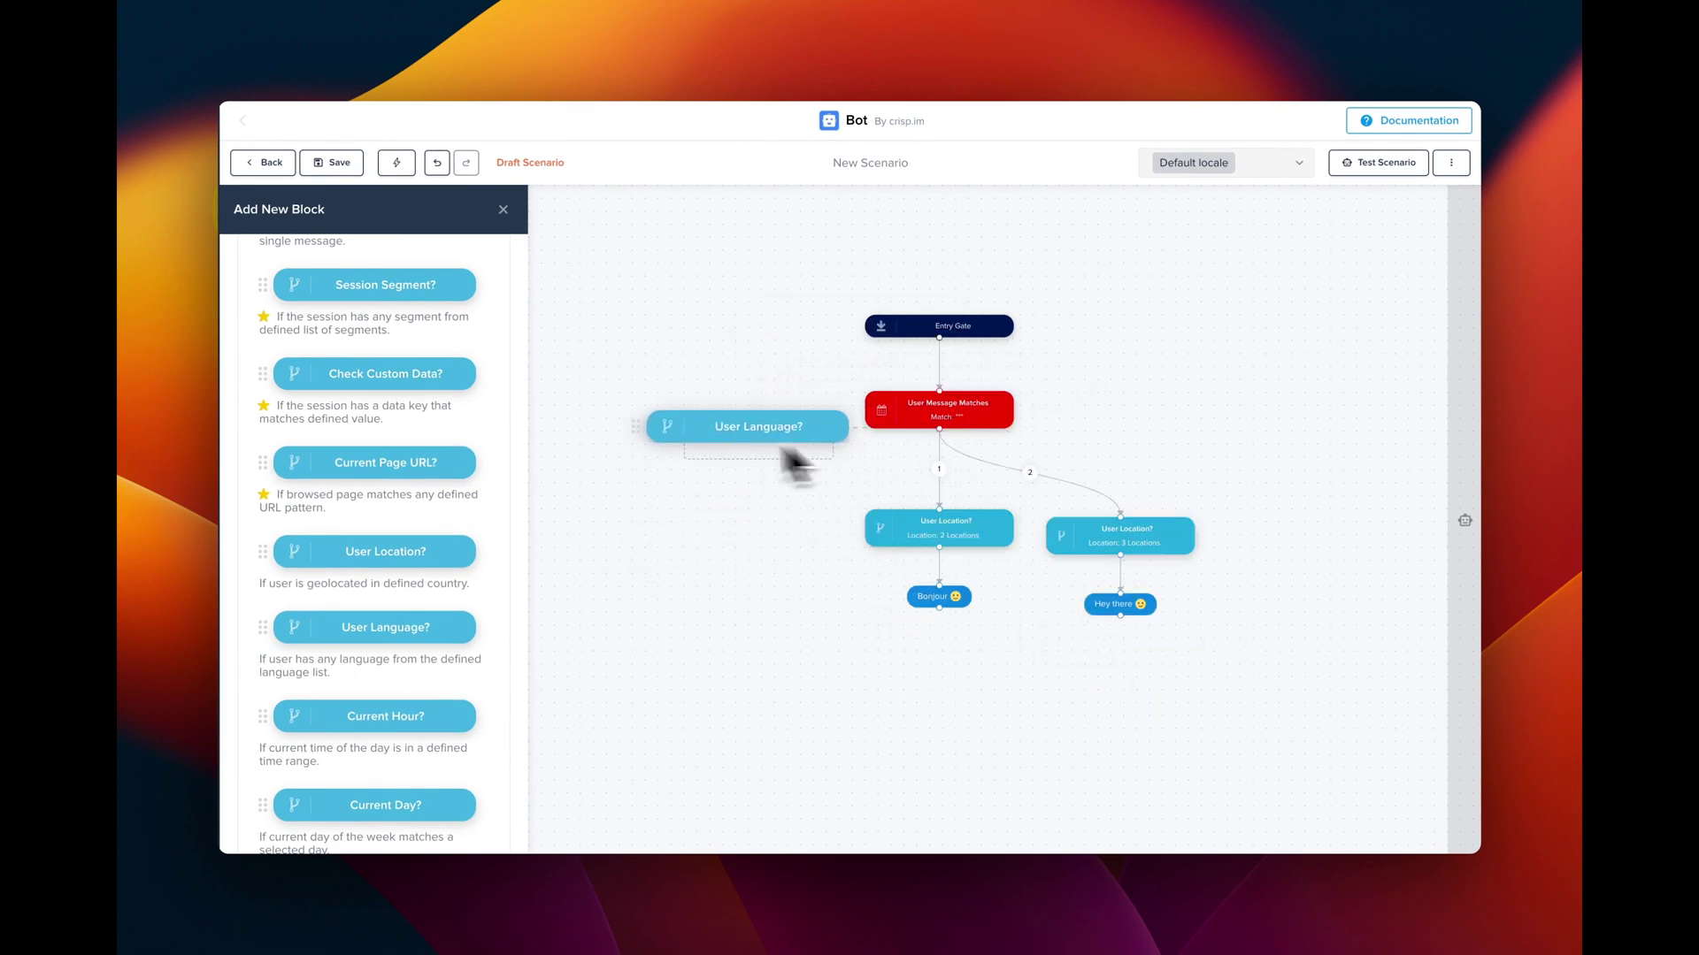
left_click_drag(784, 451, 715, 492)
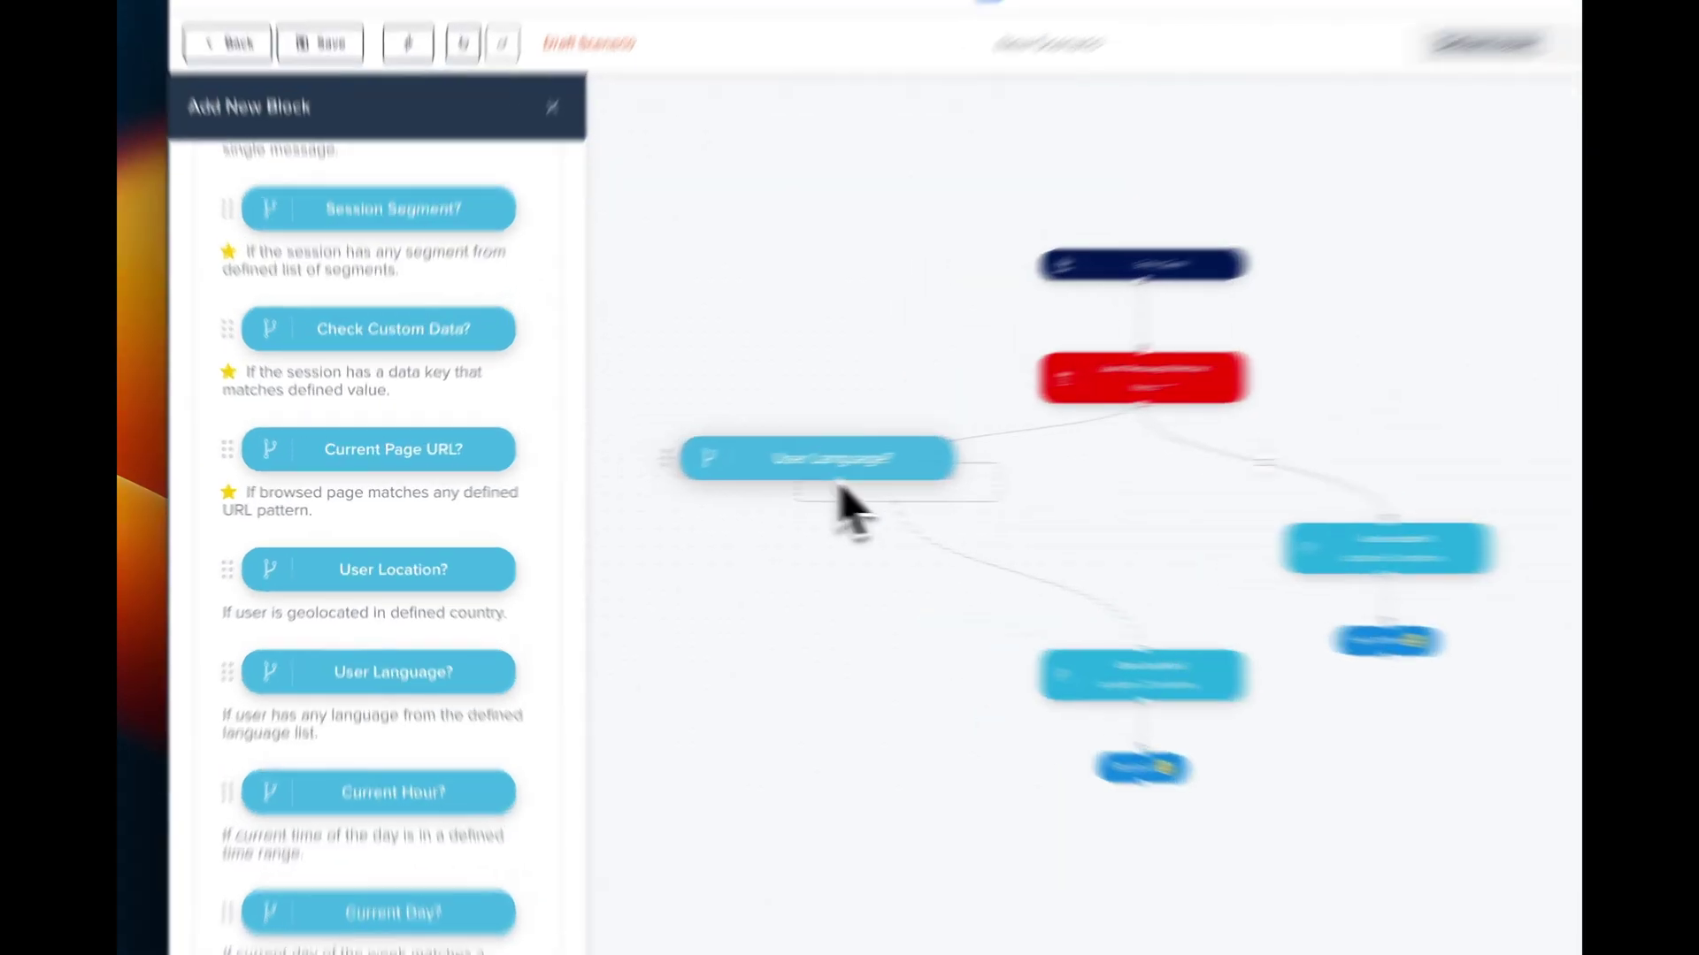
left_click_drag(840, 488, 842, 487)
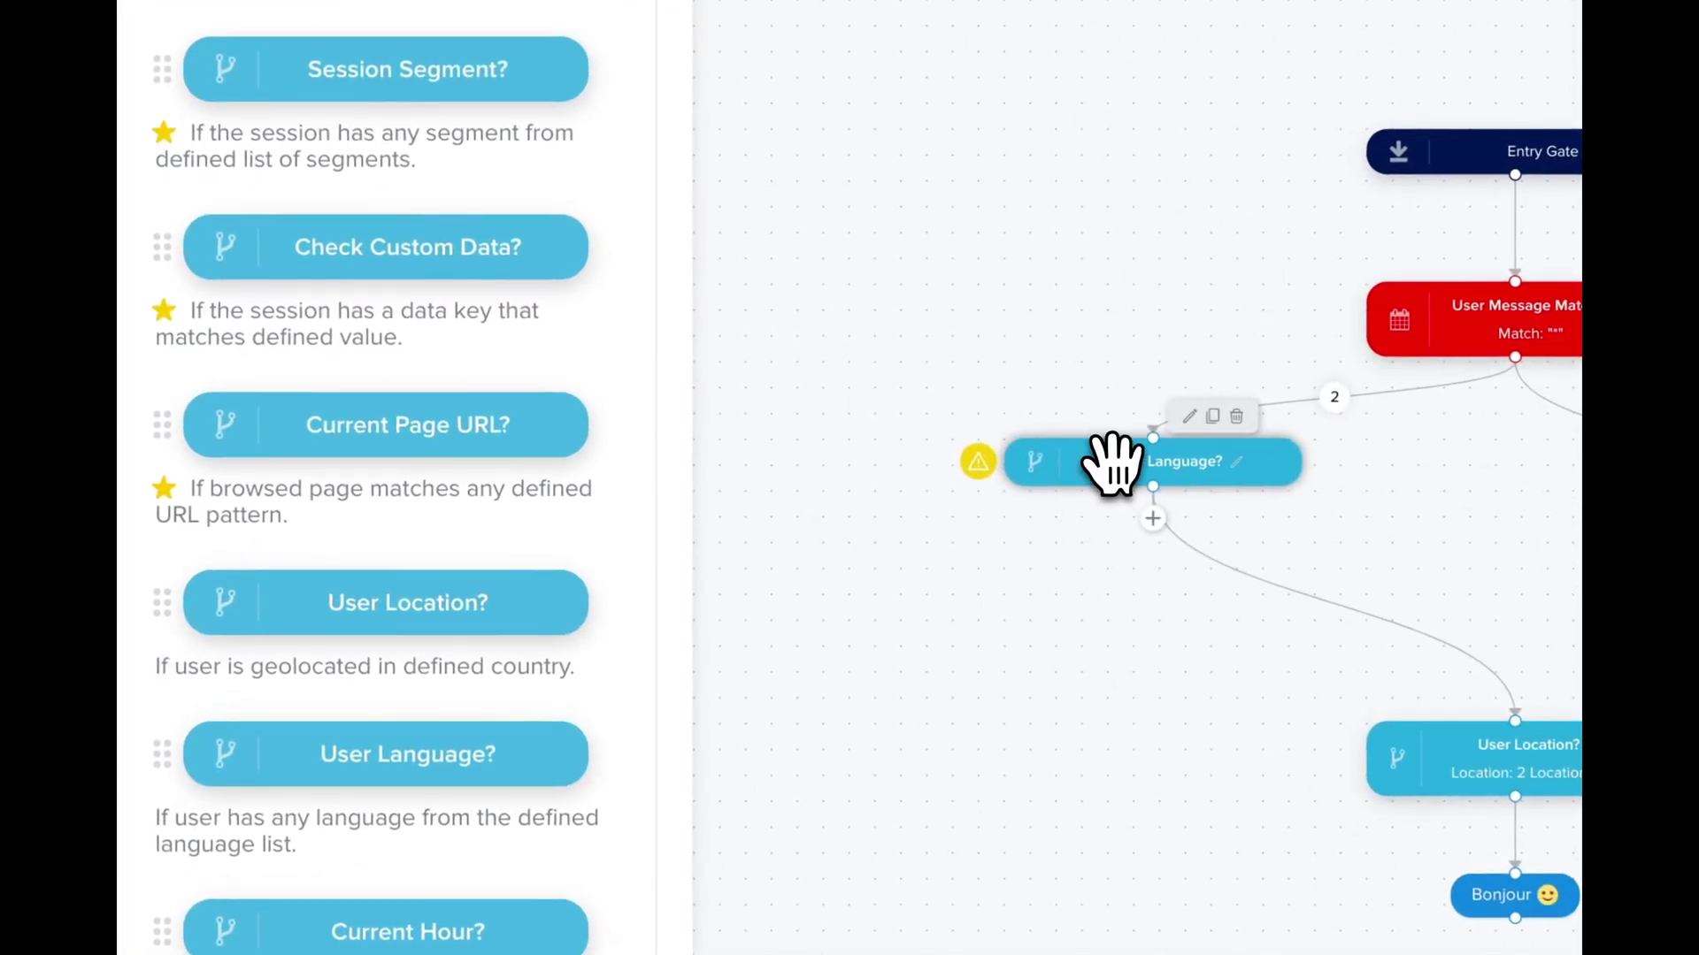
left_click(1113, 464)
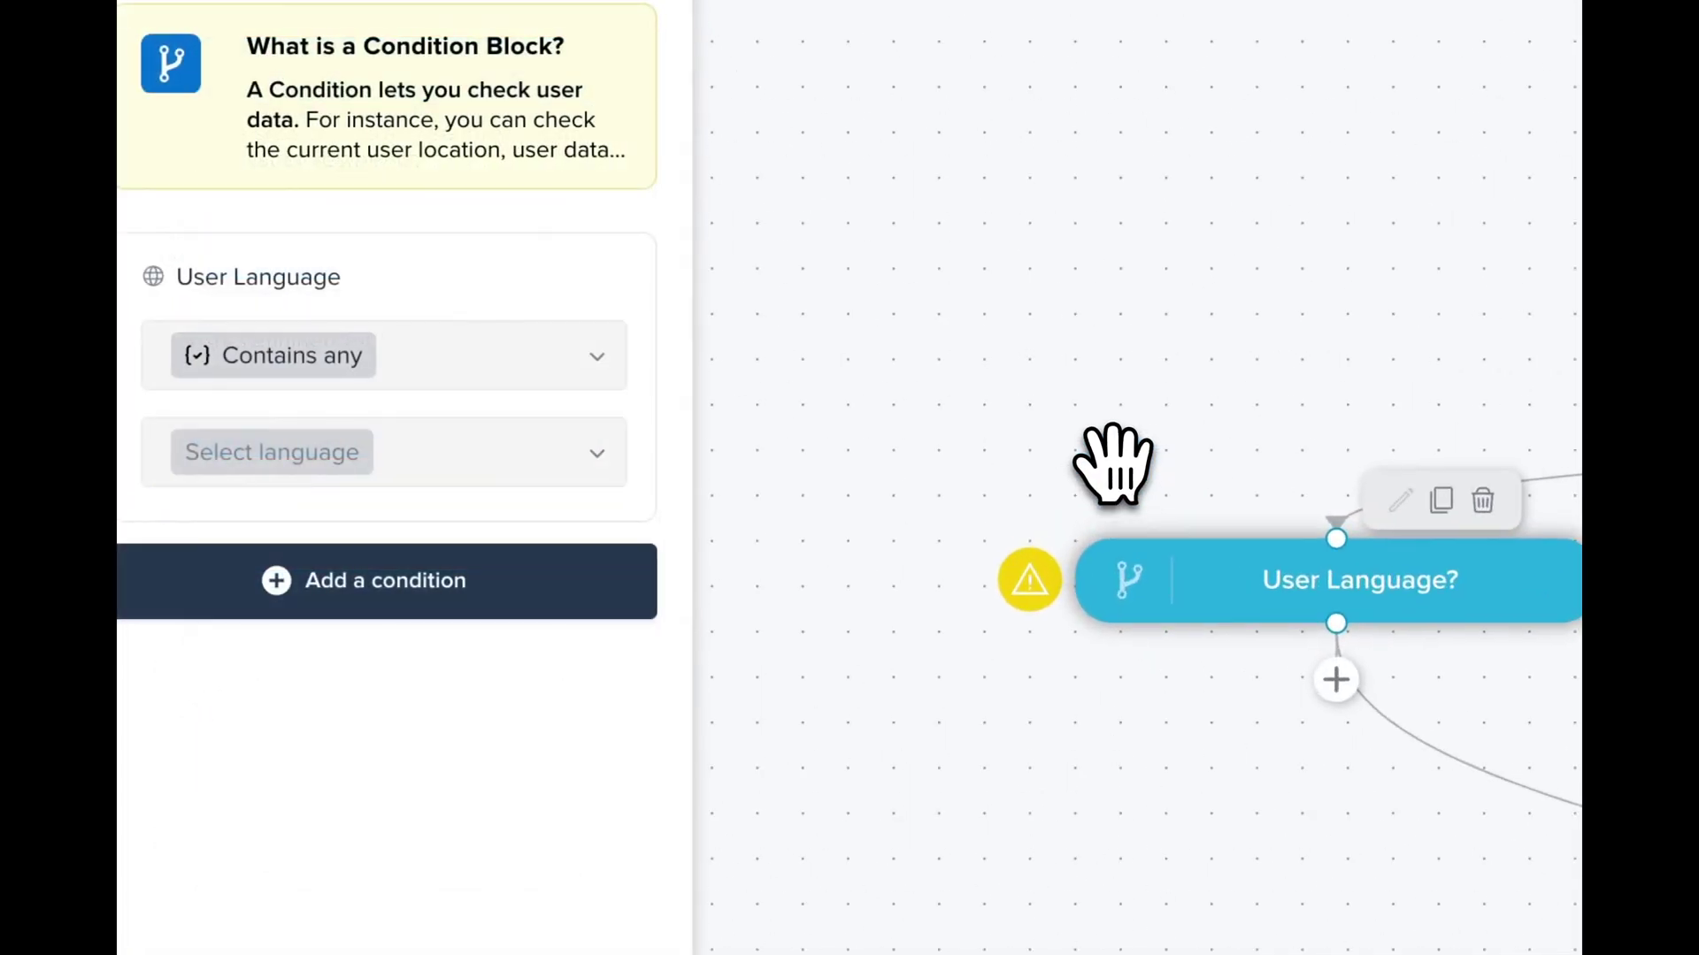
left_click(380, 452)
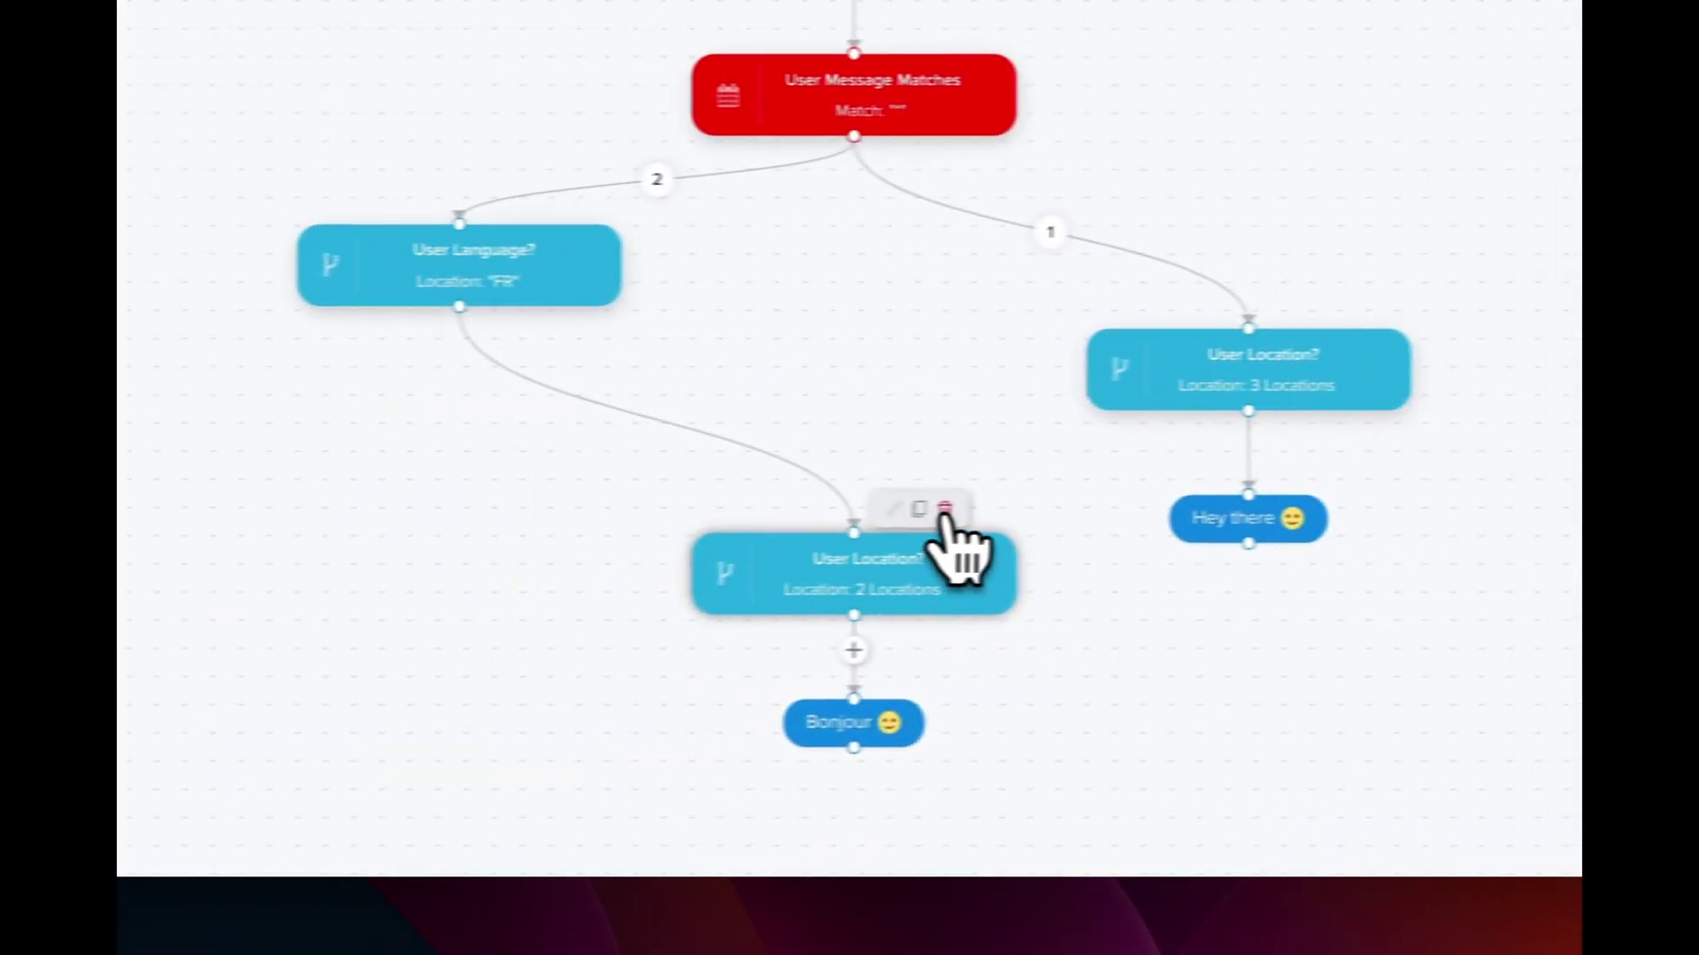
Delete the France/Belgium User Location condition and move the language check above Bonjour
left_click(944, 511)
left_click(1166, 555)
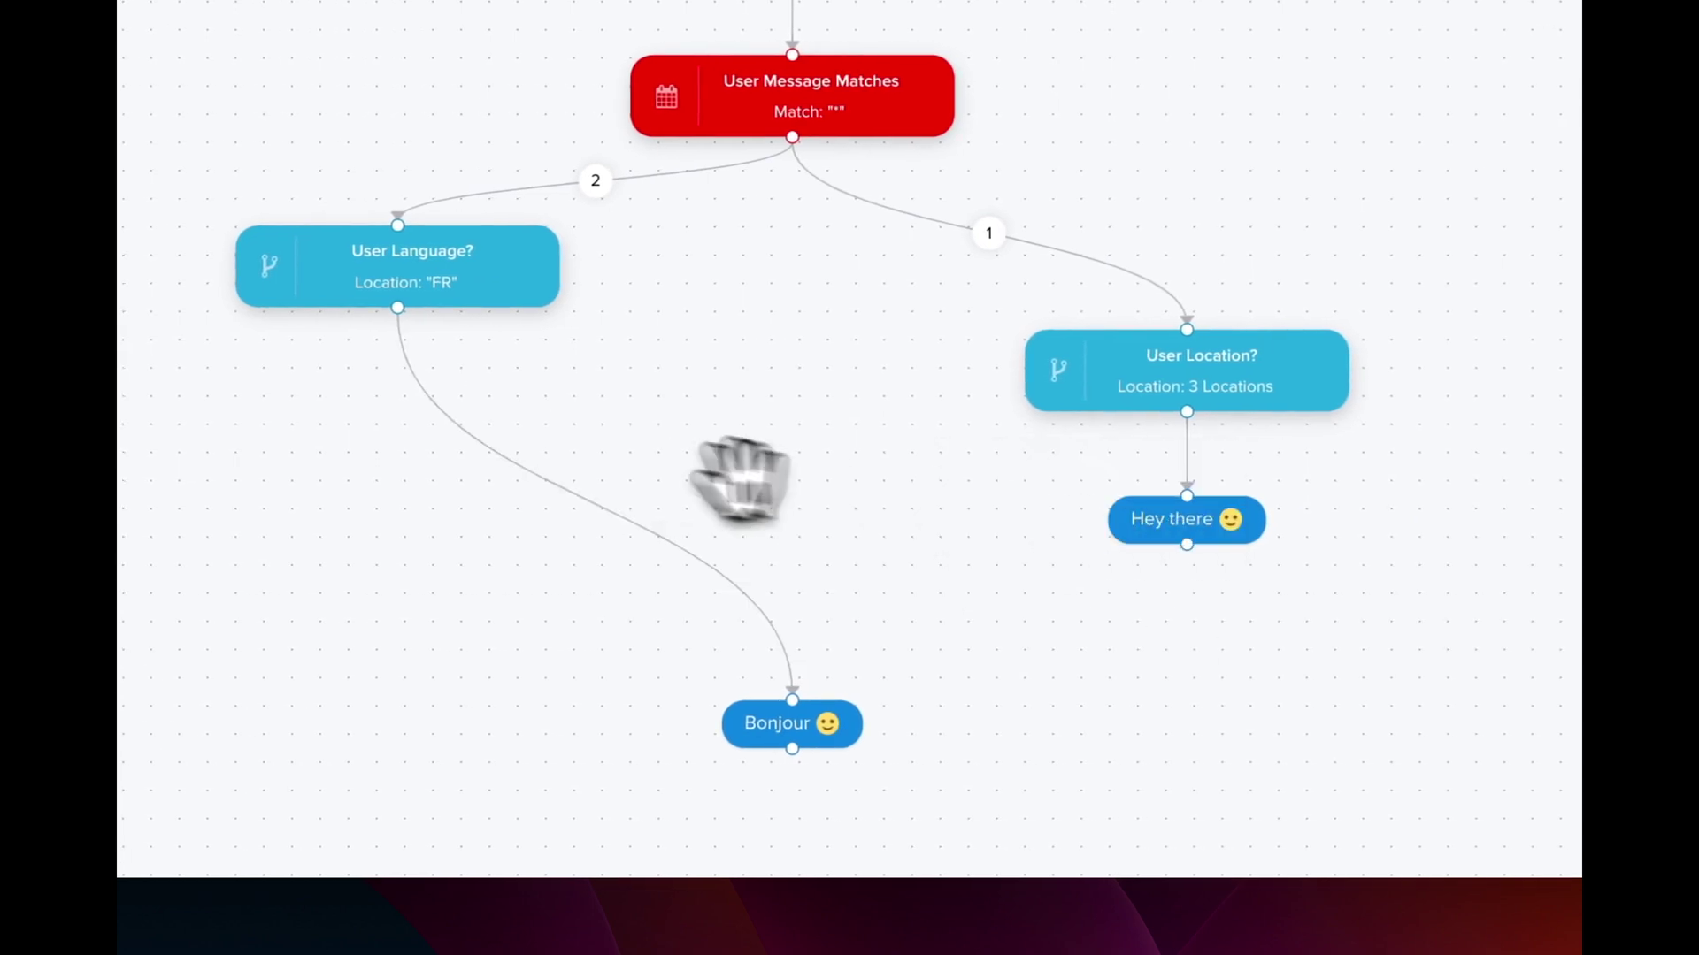
left_click_drag(442, 273, 814, 362)
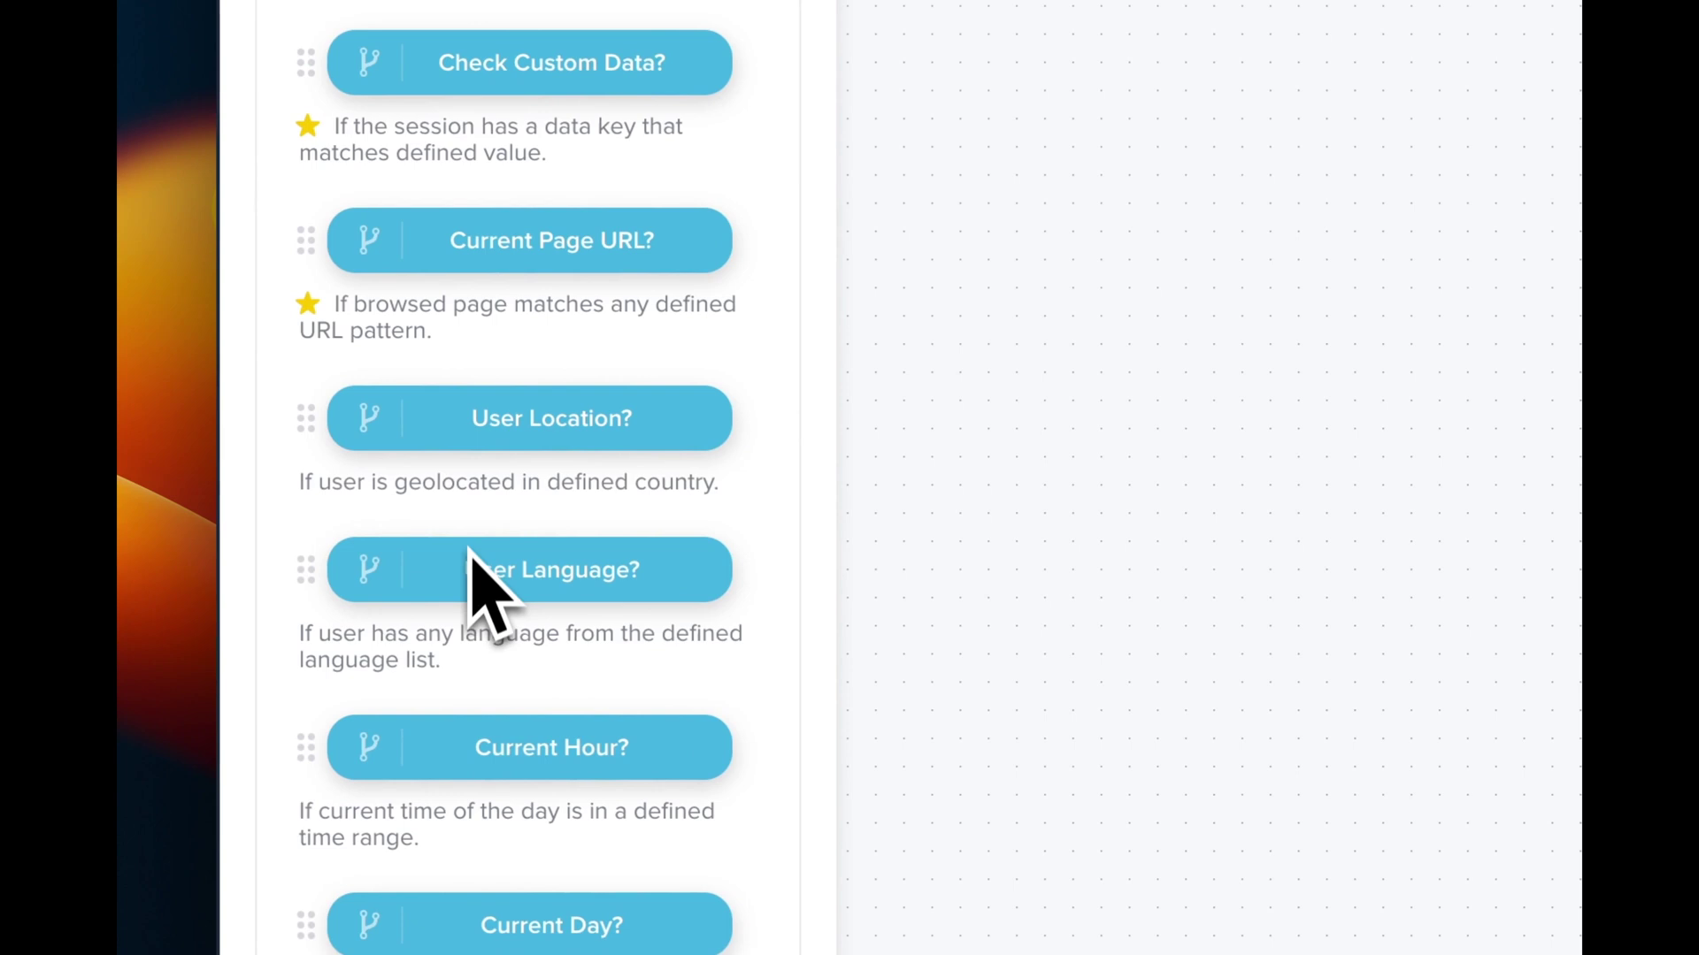
Drag another User Language condition into the Hey there branch and delete the three-country User Location condition
left_click_drag(468, 550, 948, 525)
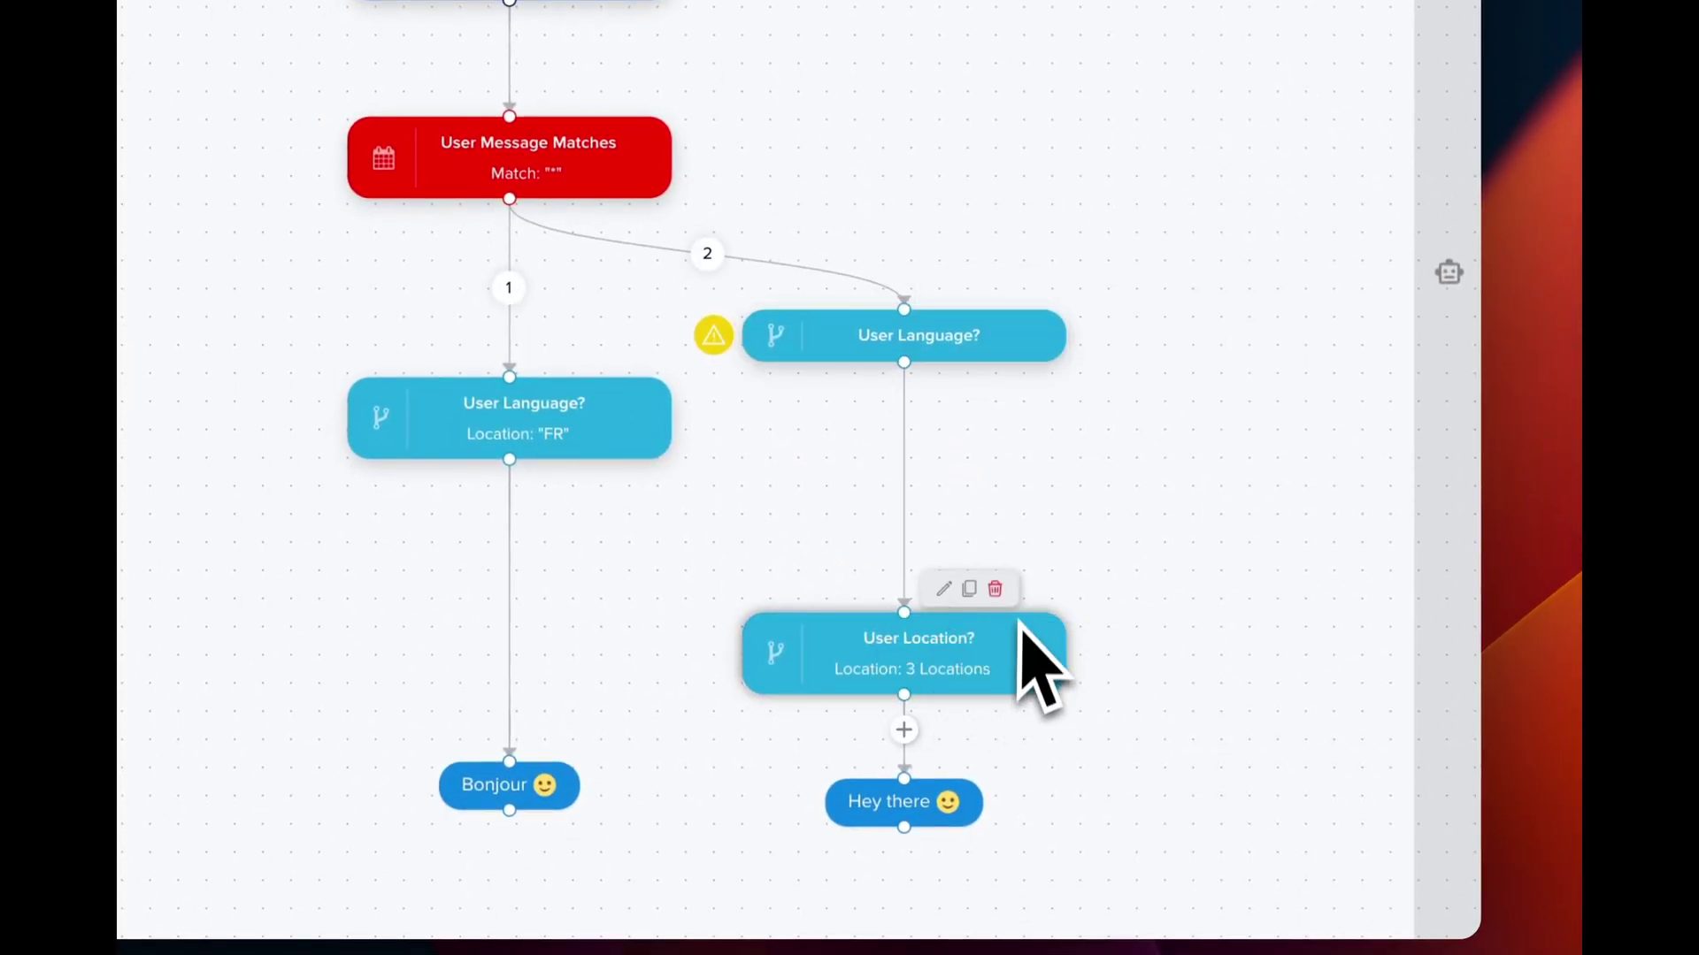
left_click(998, 591)
left_click(1263, 630)
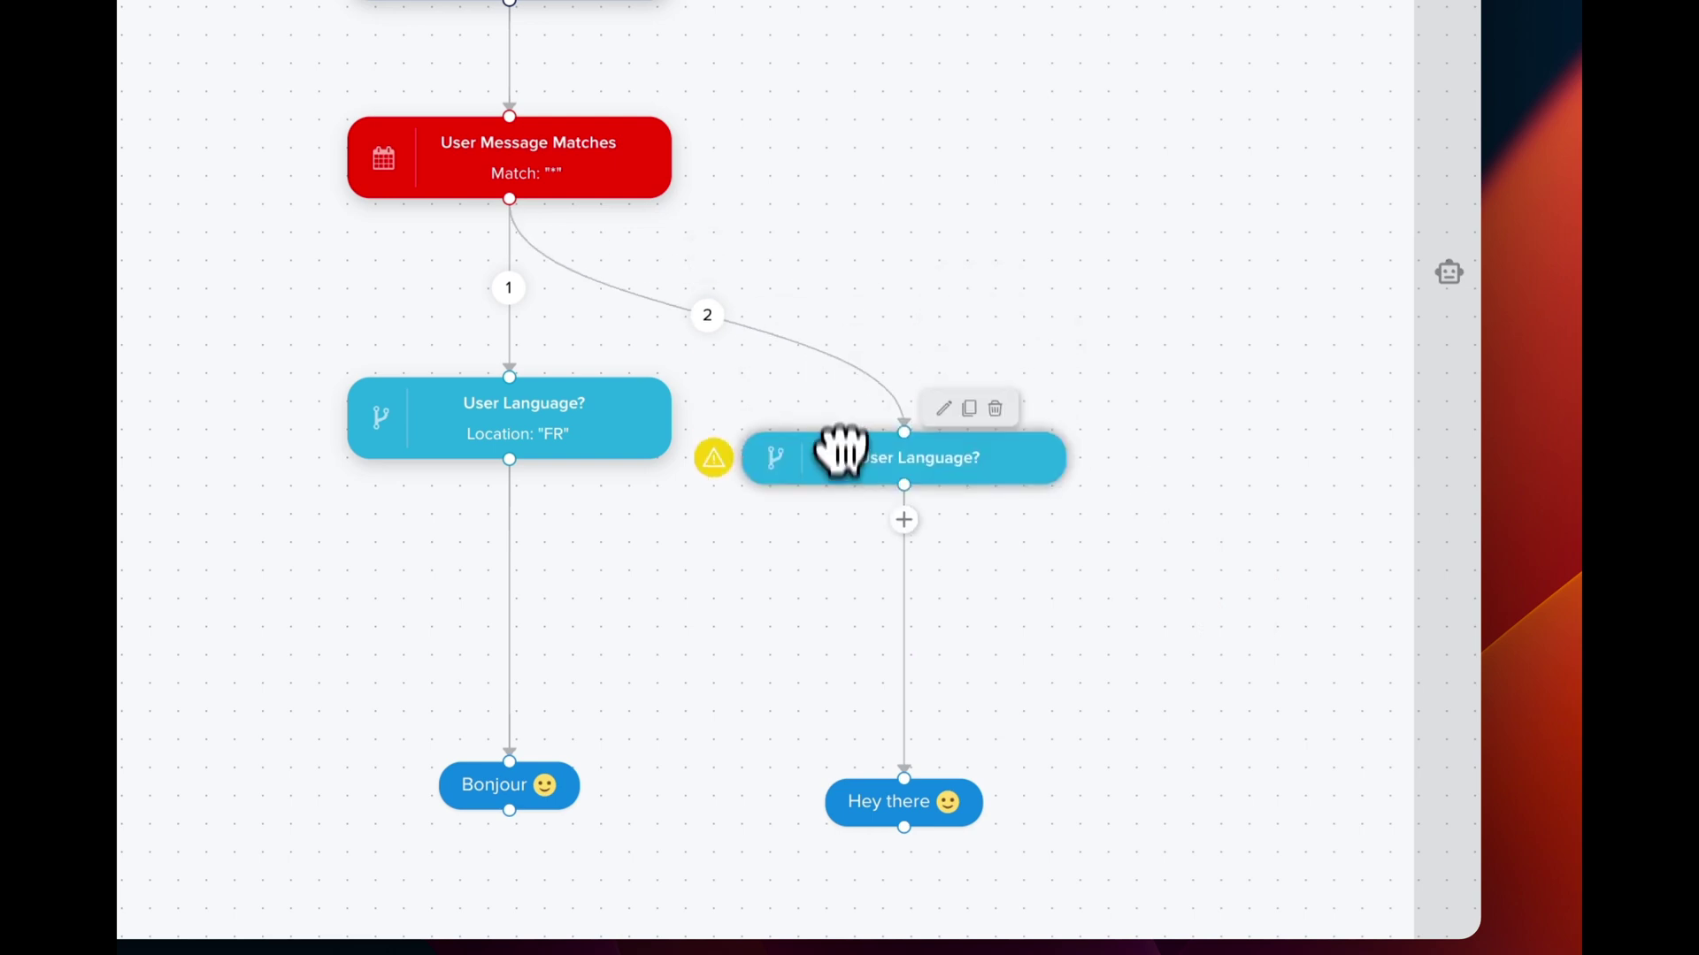
Set the new User Language condition to English and tidy its position
left_click(848, 451)
left_click(354, 376)
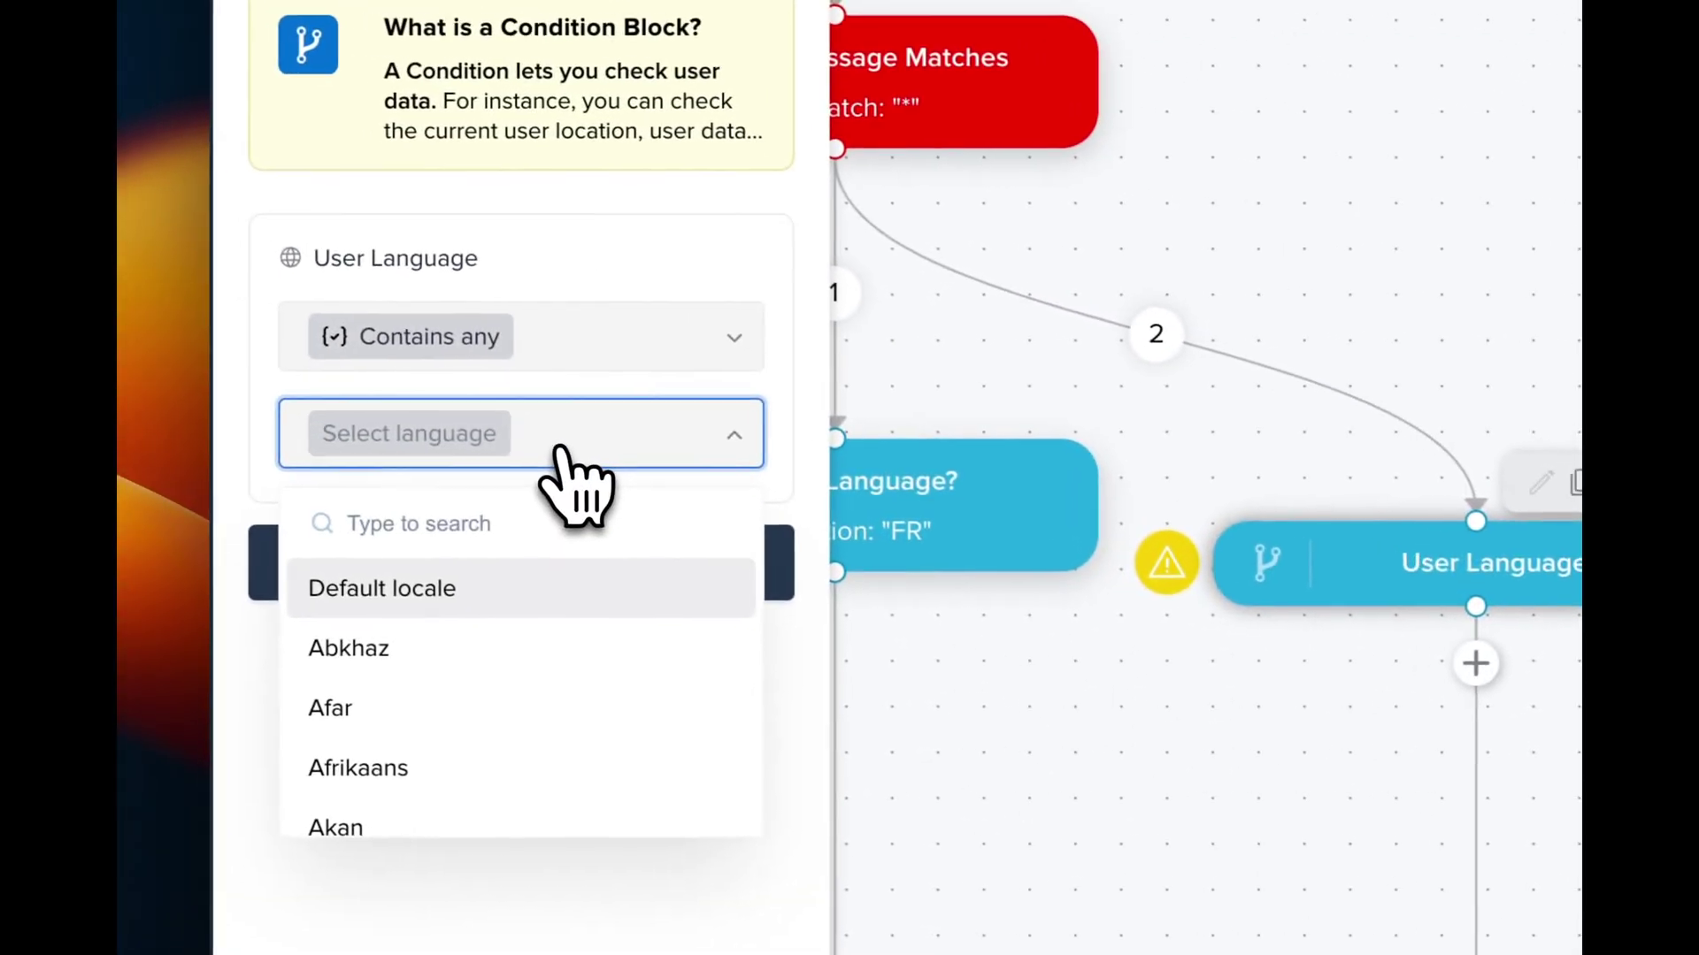
left_click(468, 517)
type("engl")
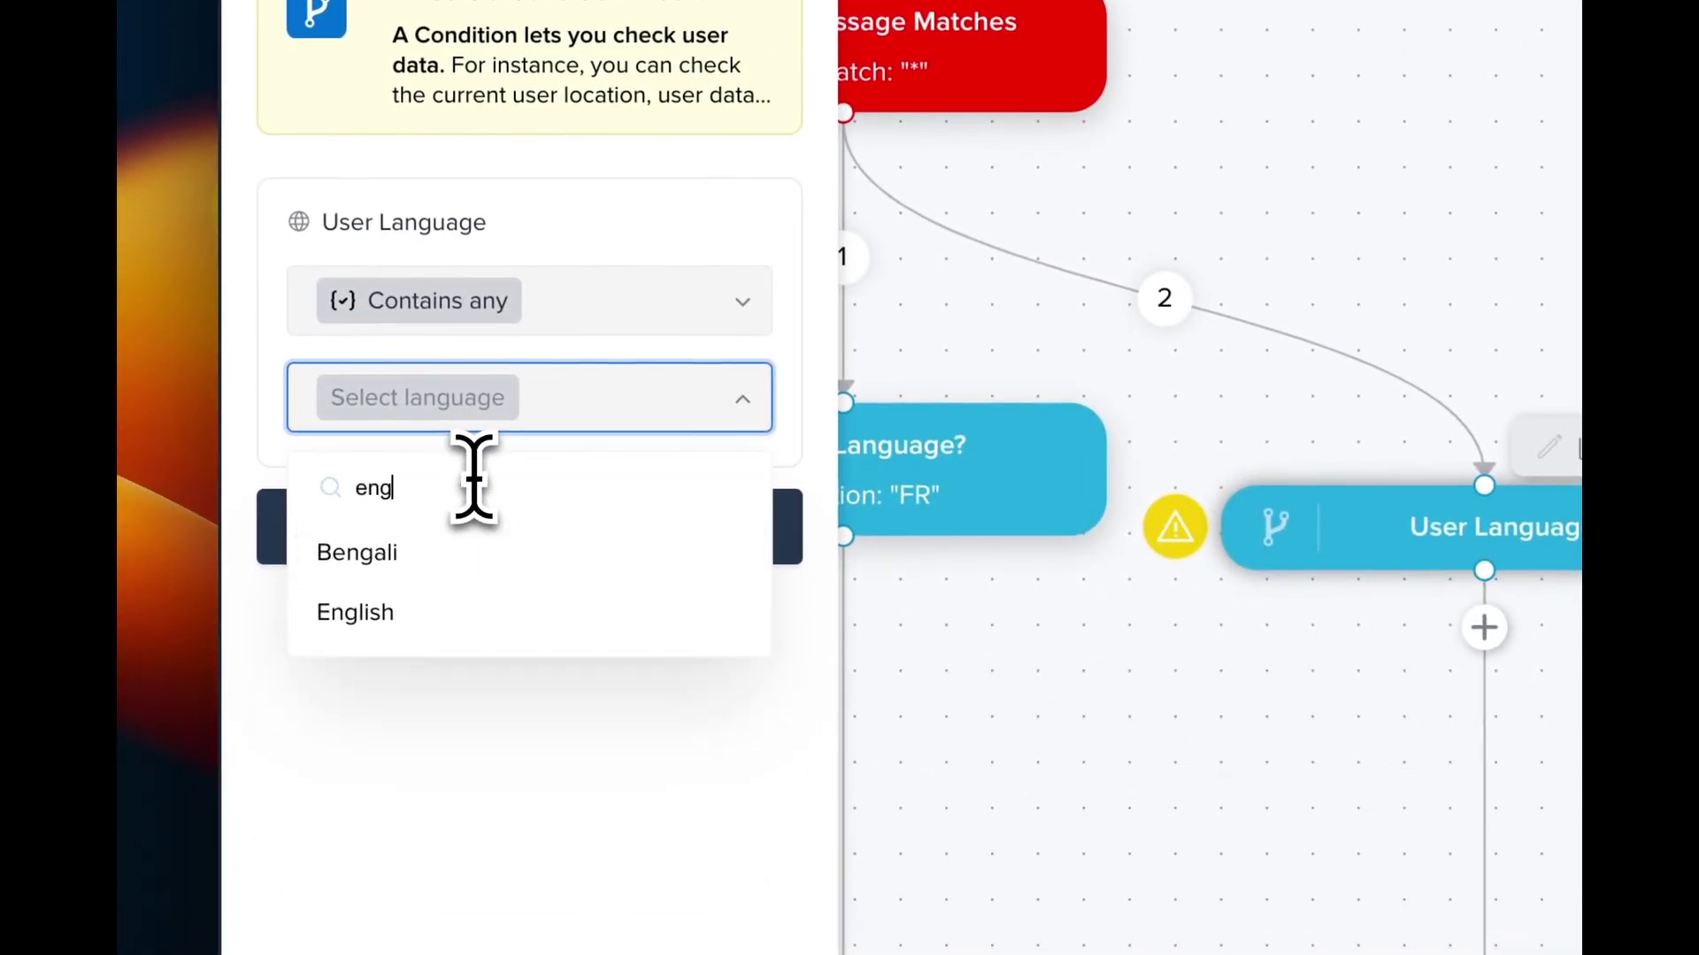
left_click(460, 550)
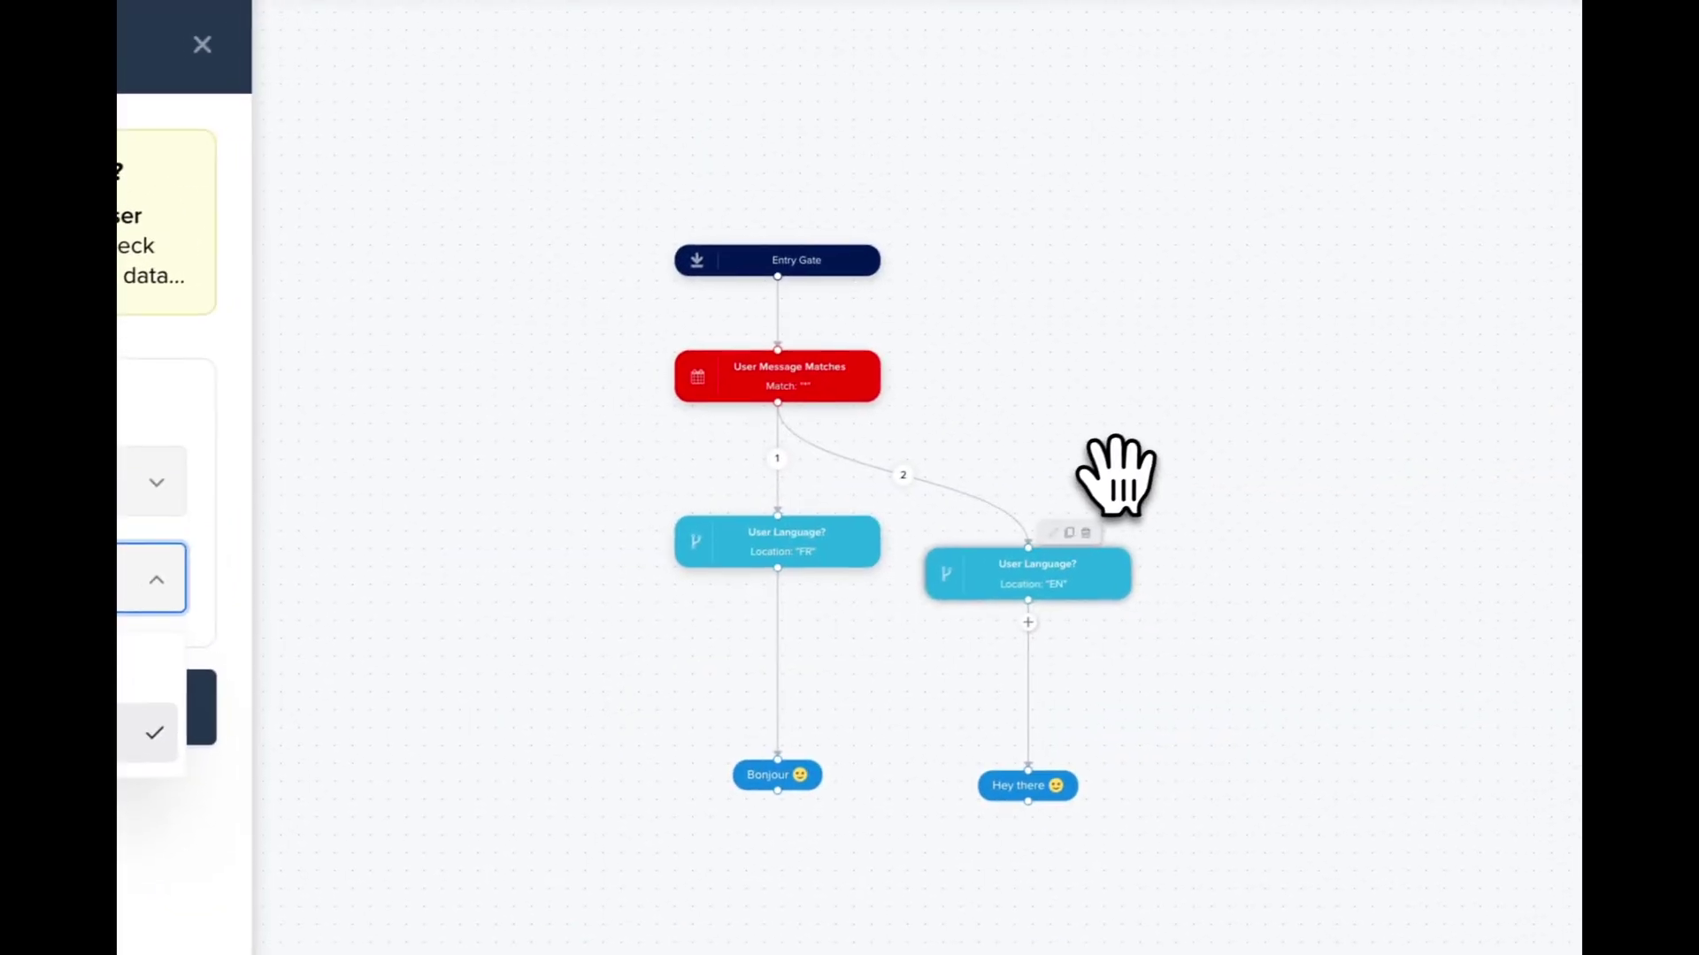
left_click_drag(1017, 592, 1021, 566)
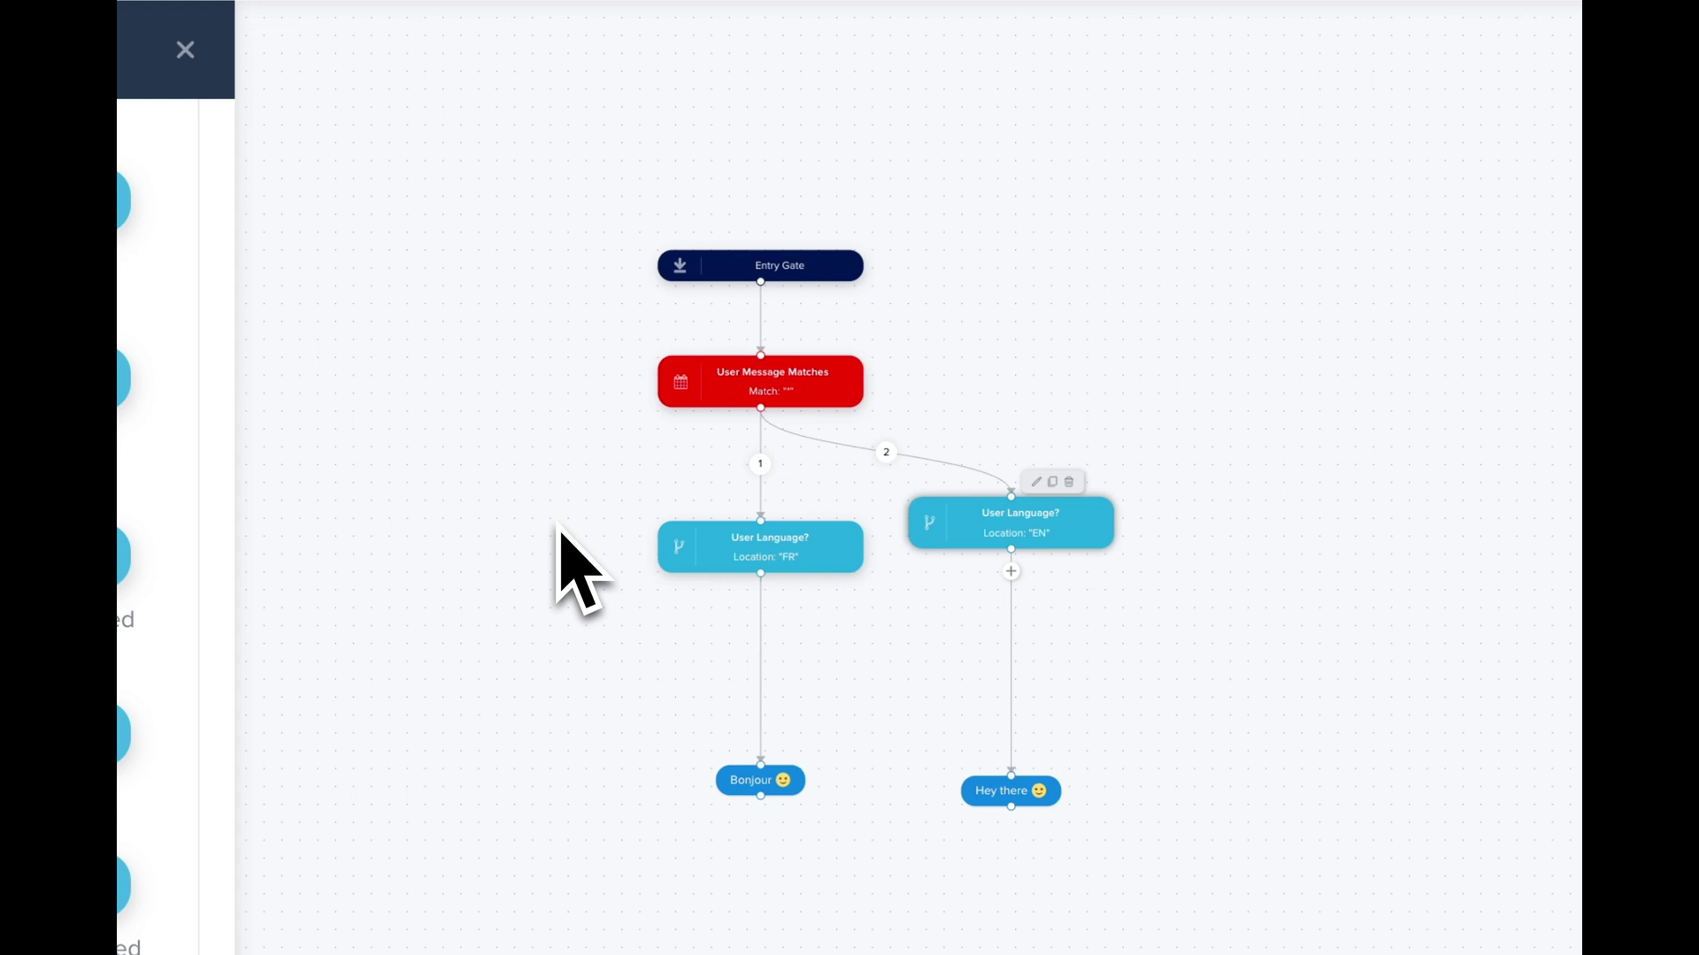
left_click_drag(1008, 537, 993, 548)
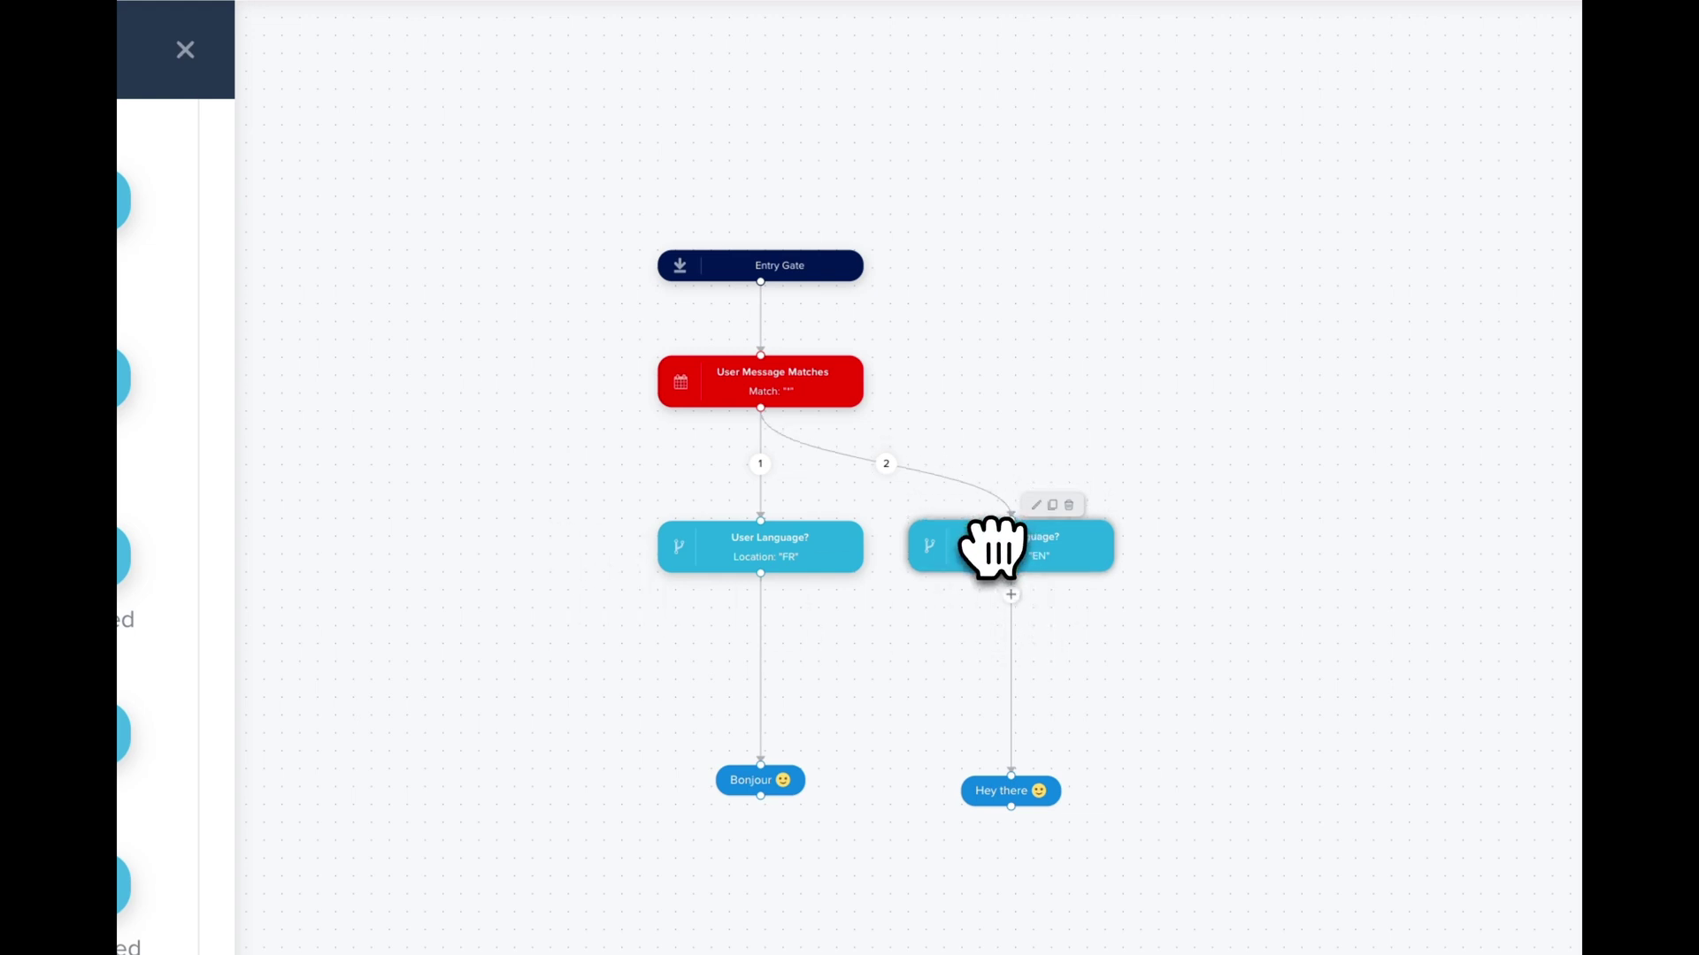